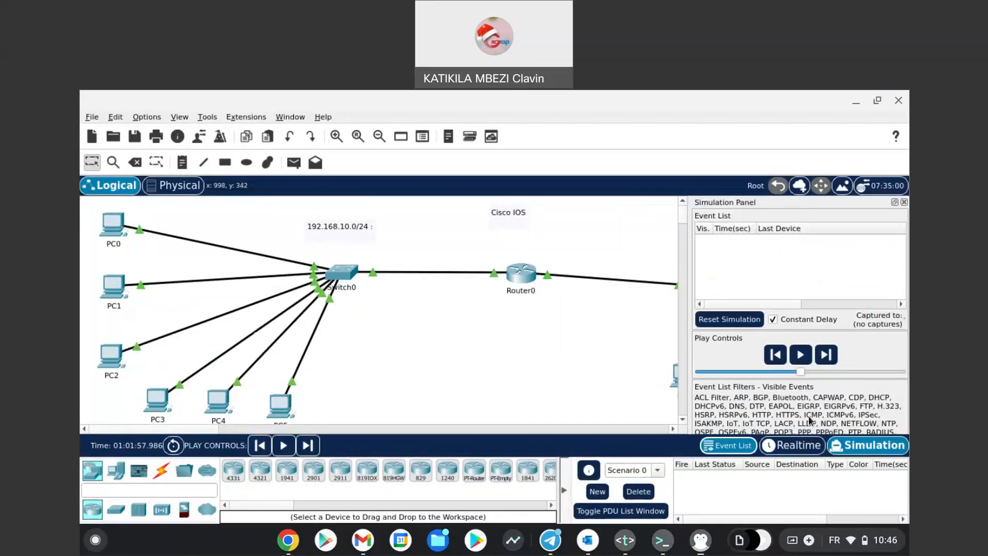
- Return to Realtime mode and move Router0, Switch1, PC6 and PC7 closer to Switch0 to make the topology compact
left_click(806, 449)
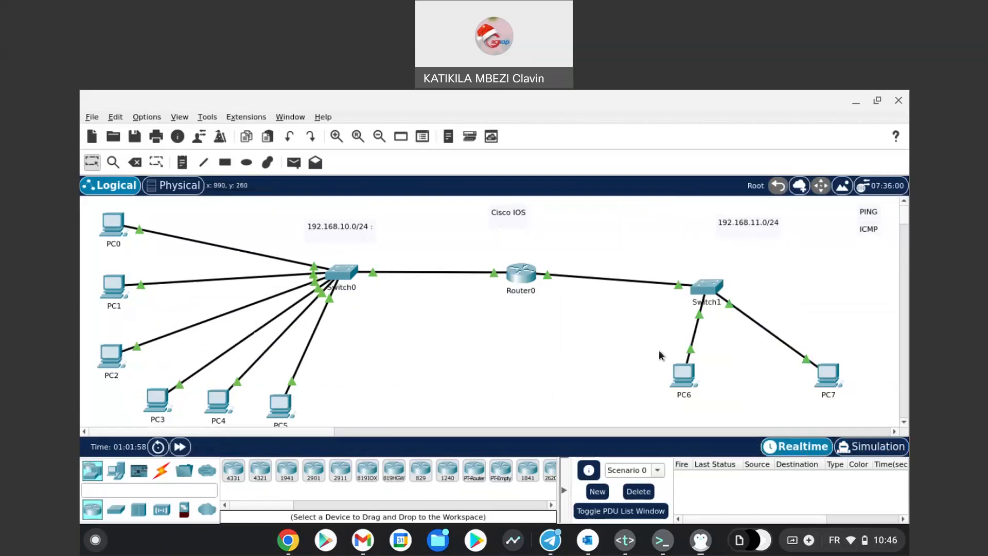
left_click_drag(518, 270, 476, 261)
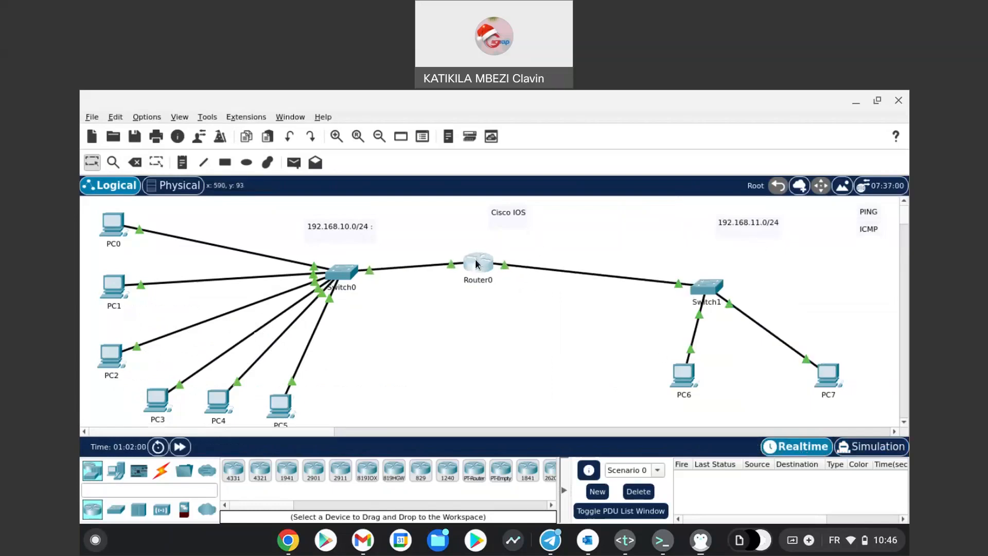
left_click_drag(700, 289, 546, 298)
left_click_drag(690, 381, 442, 381)
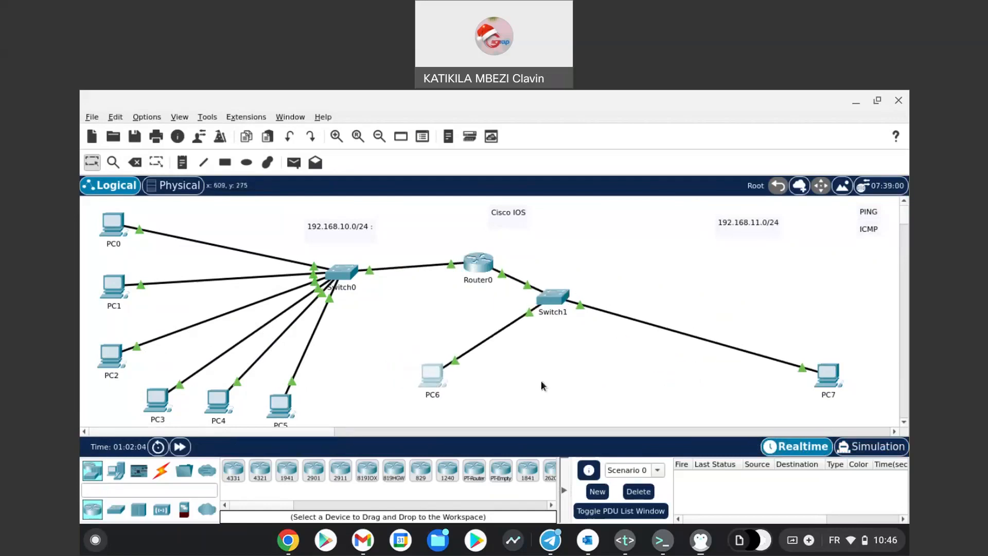
left_click_drag(836, 379, 565, 394)
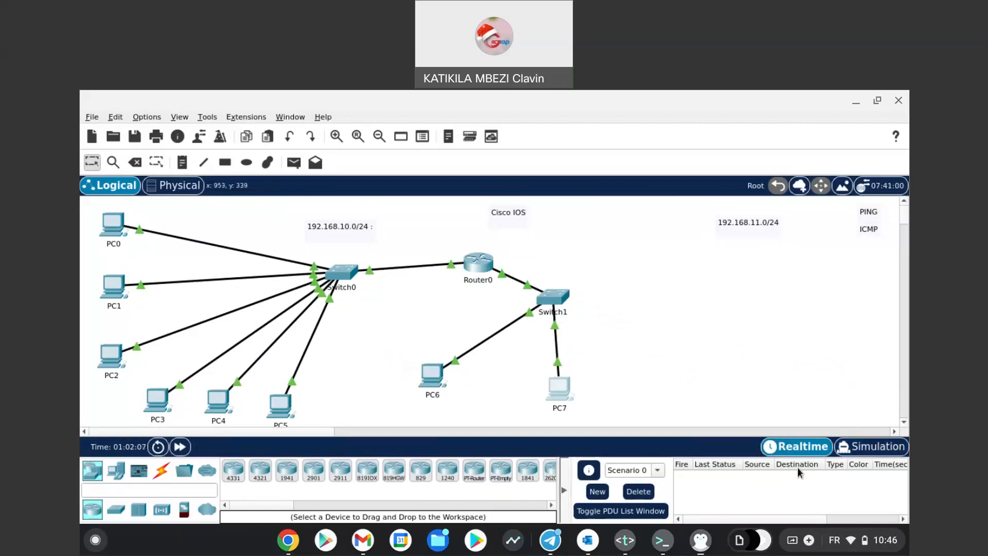
- Switch to Simulation mode and create a simple PDU from PC0 to PC1
left_click(858, 447)
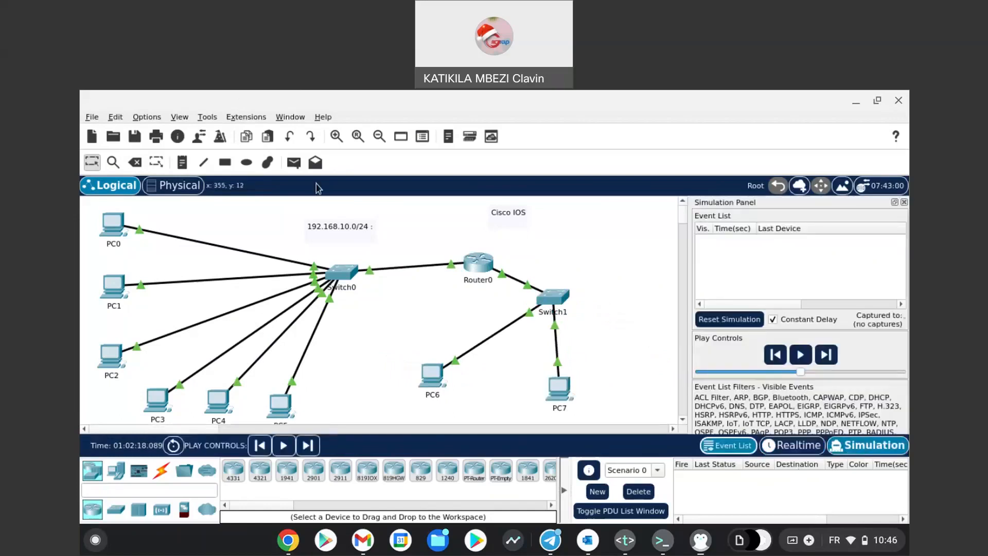
left_click(299, 167)
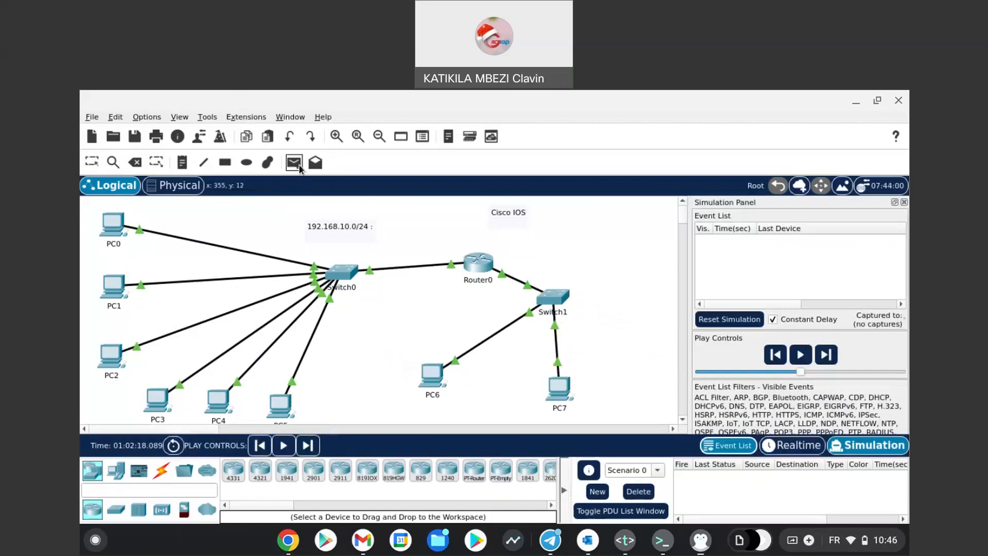
left_click(111, 222)
left_click(110, 293)
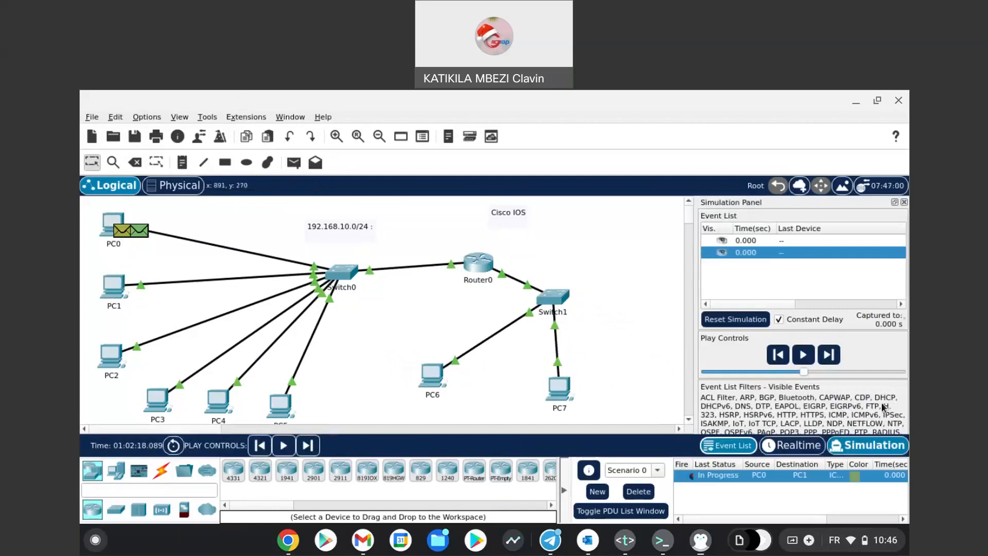
- In Realtime mode, send simple PDUs from PC0 to PC1 and from PC0 to PC6
left_click(799, 446)
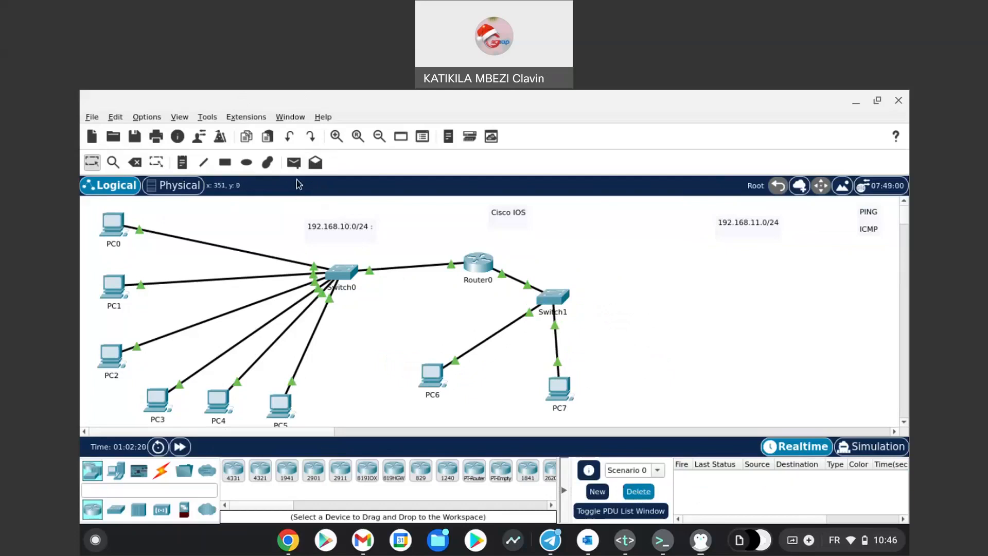
left_click(294, 163)
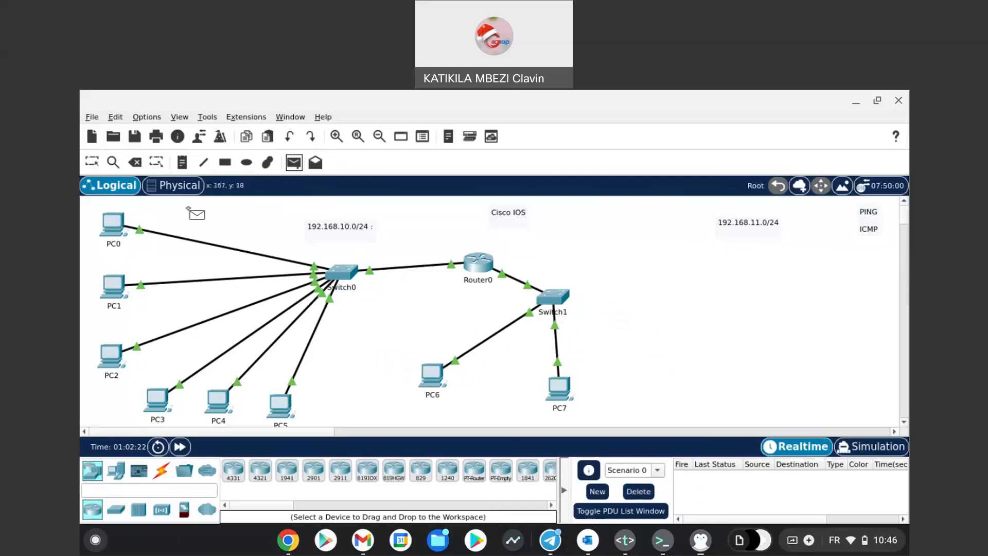
left_click(114, 225)
left_click(111, 284)
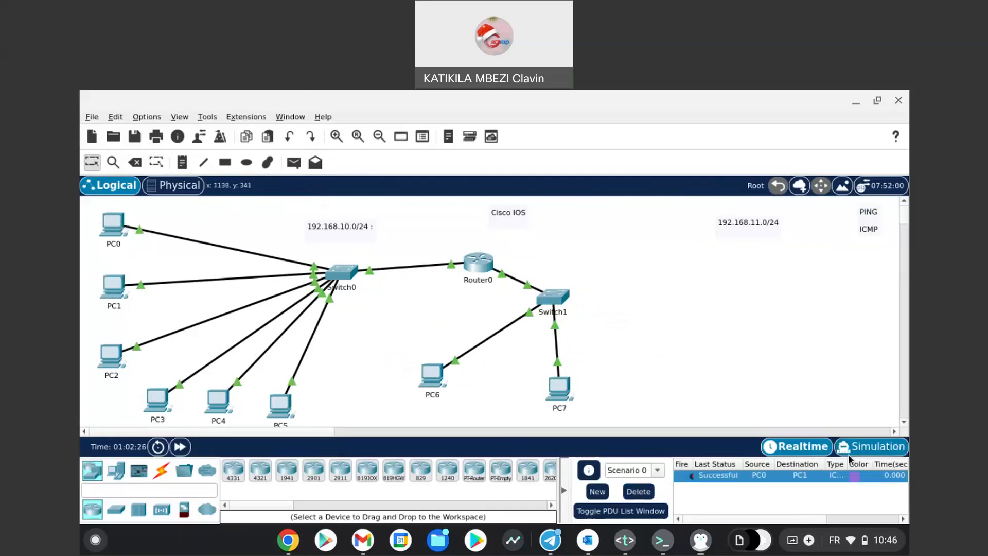
left_click(293, 164)
left_click(114, 225)
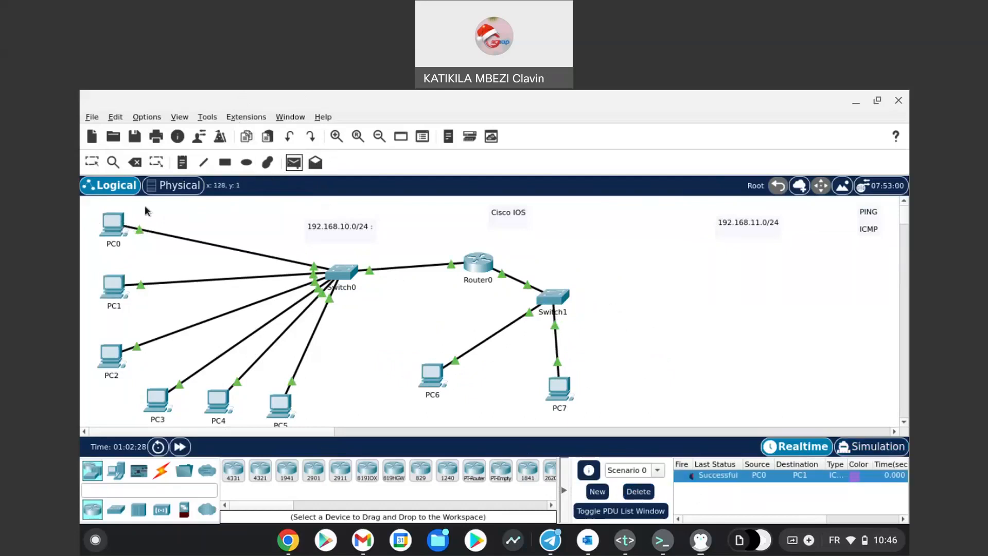
left_click(424, 369)
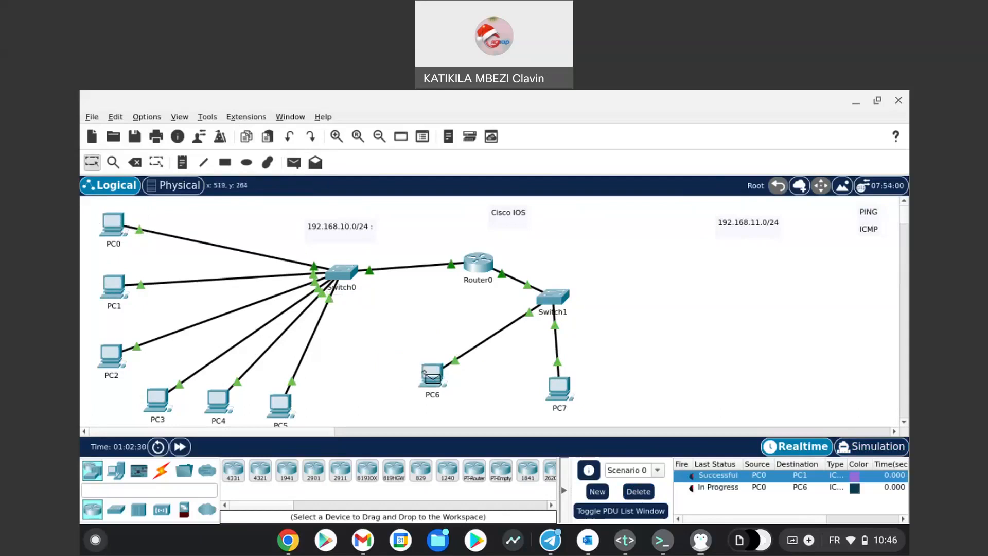
- Delete the current scenario's PDUs and resend a simple PDU from PC0 to PC6
left_click(638, 492)
left_click(294, 162)
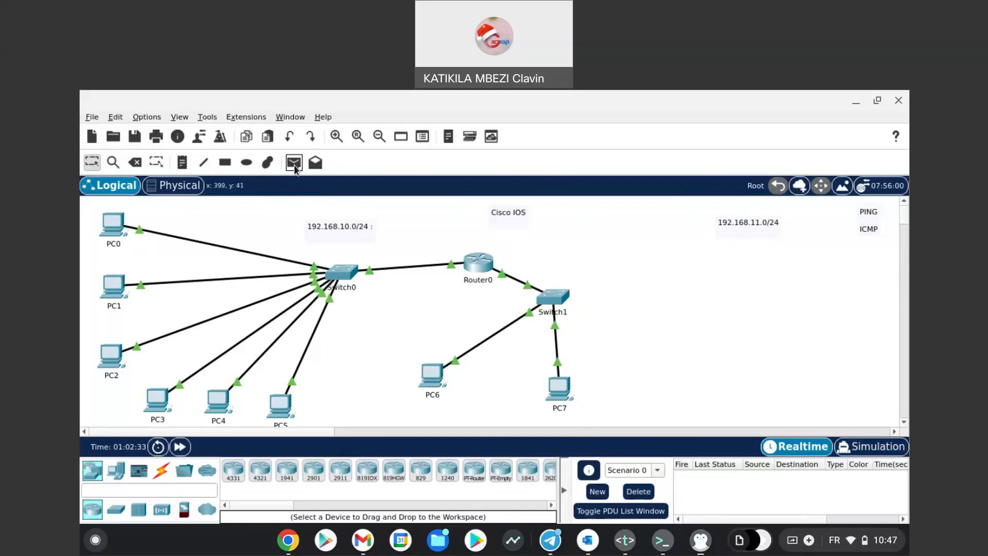
left_click(114, 225)
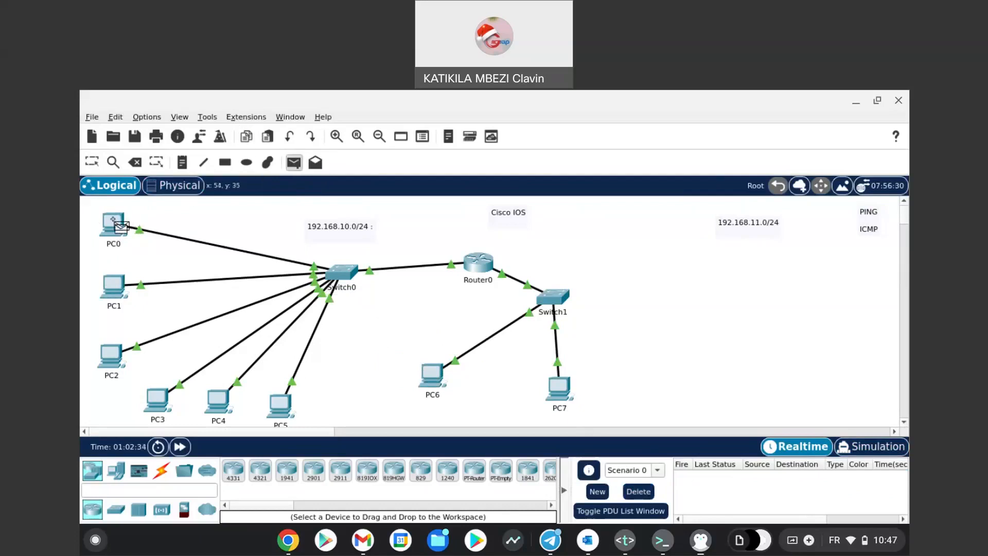
left_click(432, 375)
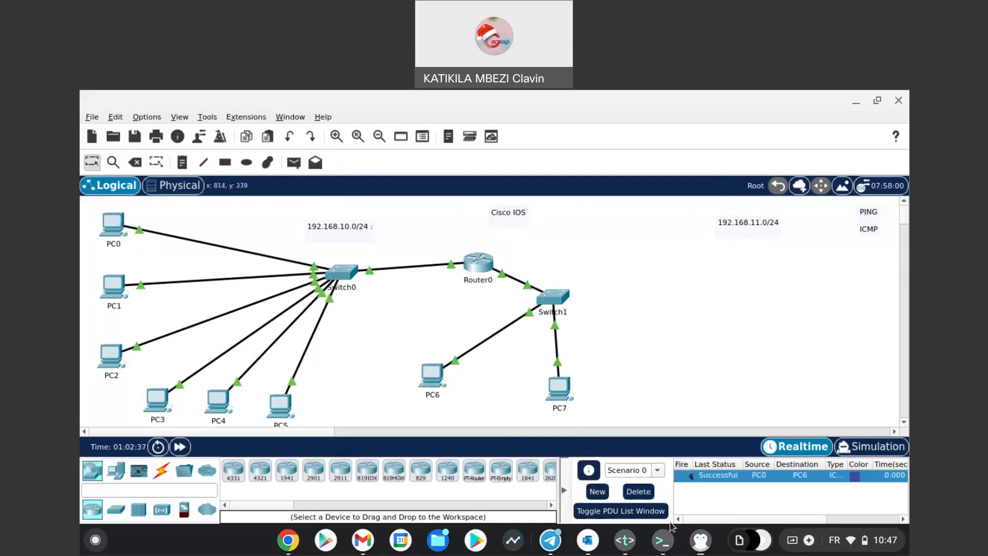
- Delete the scenario's PDU and create a simple PDU from PC0 to PC1 in Simulation mode
left_click(639, 492)
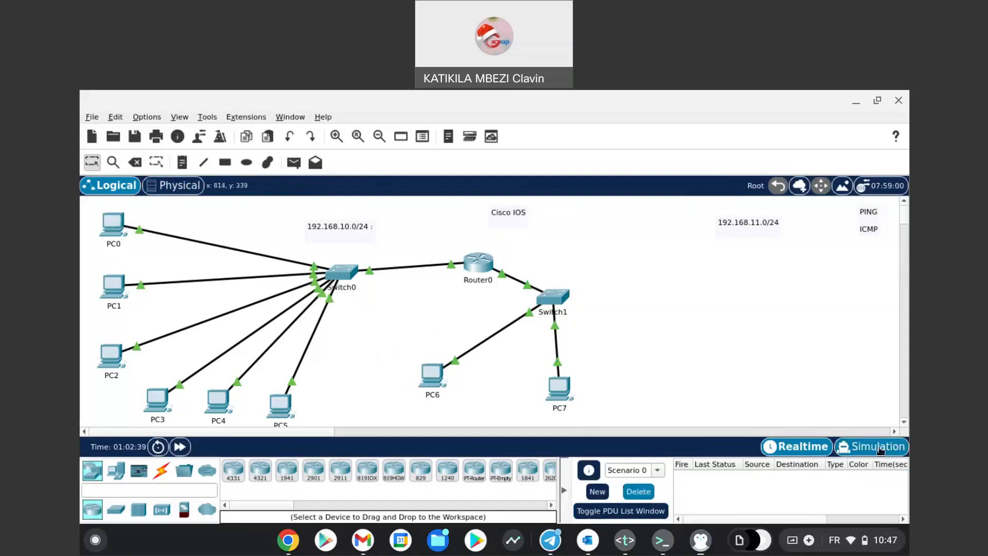
left_click(881, 451)
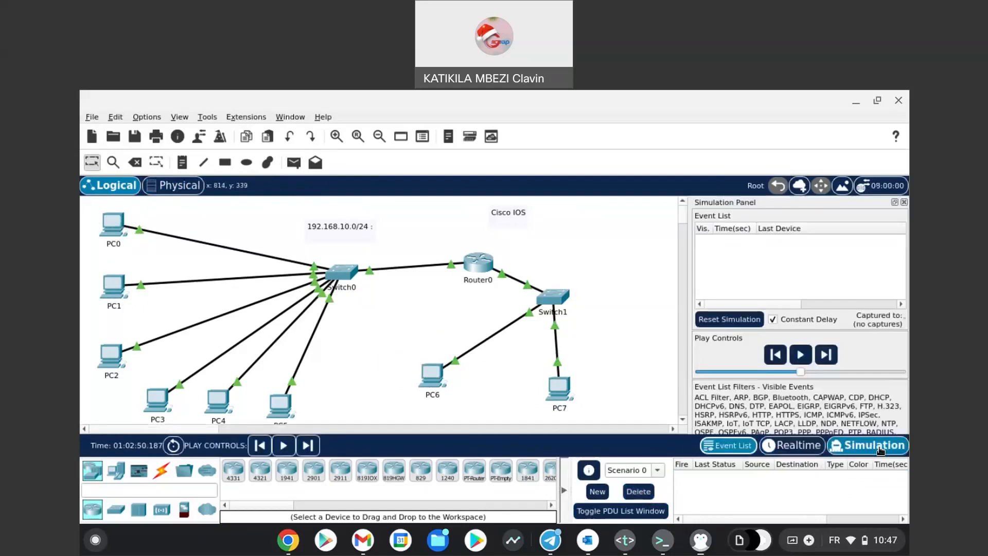
left_click(294, 162)
left_click(115, 225)
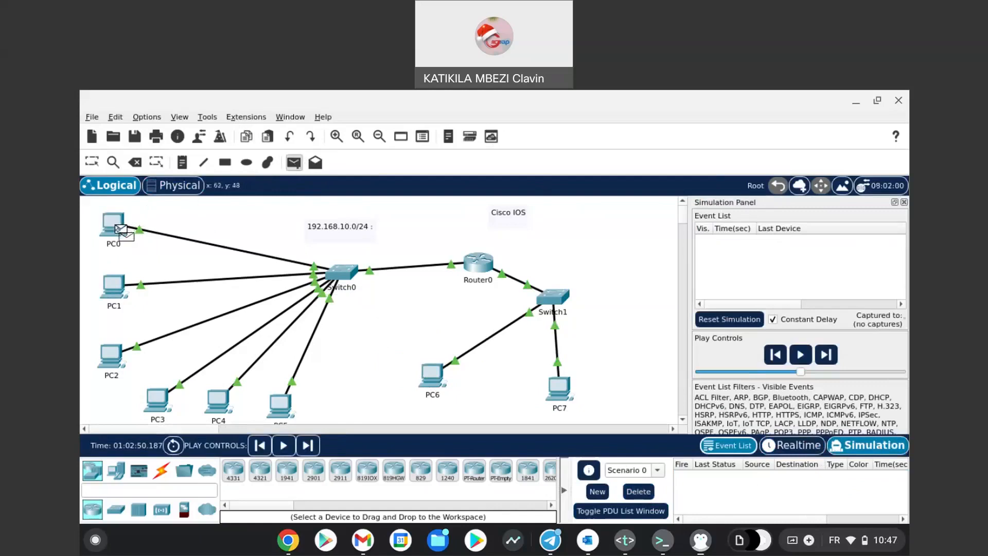
left_click(115, 282)
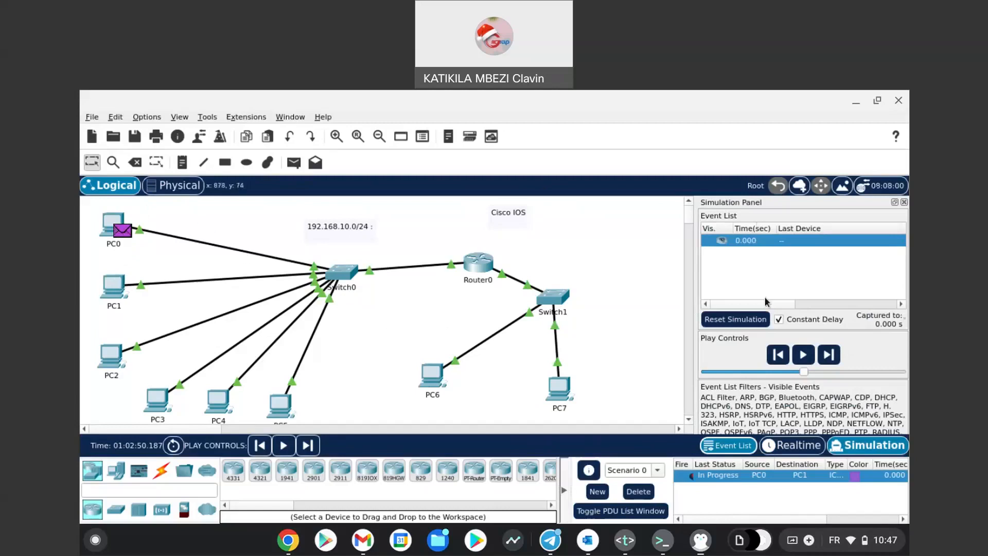
- Examine the time, device and type columns of the PDU's entry in the event list
left_click_drag(767, 305, 894, 309)
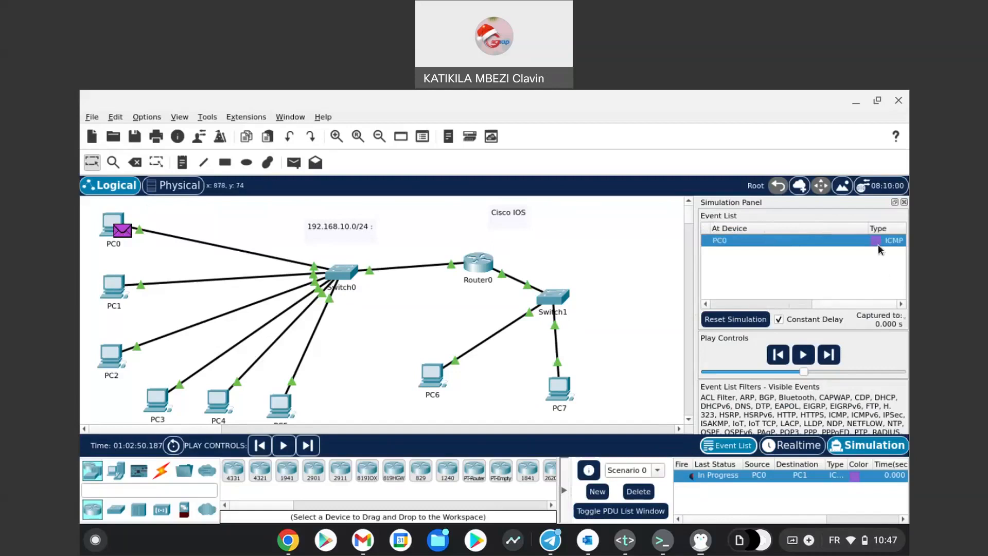
left_click_drag(862, 304, 728, 298)
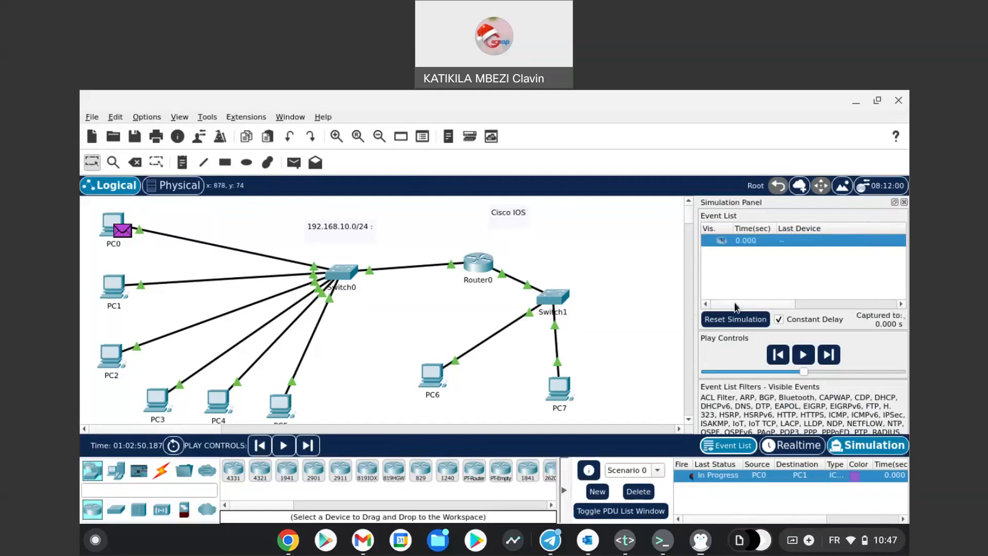
left_click_drag(737, 303, 825, 300)
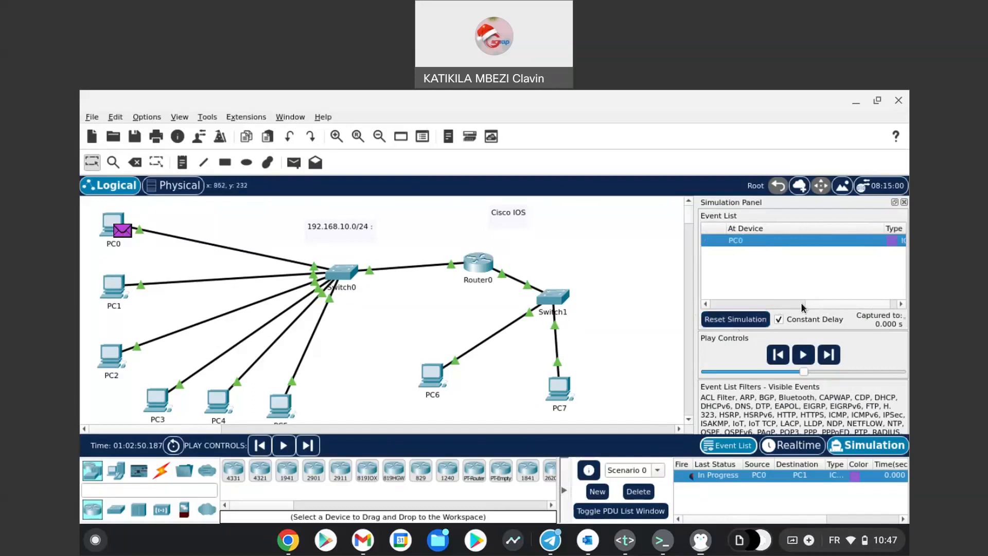
left_click_drag(812, 304, 761, 308)
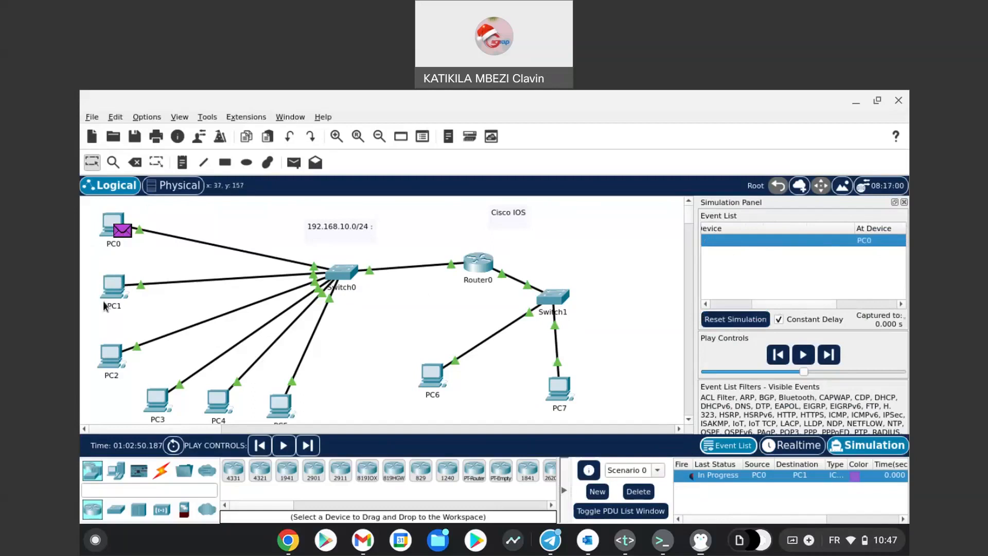
- Delete the existing PDU and recreate a simple PDU from PC0 to PC1
left_click(638, 491)
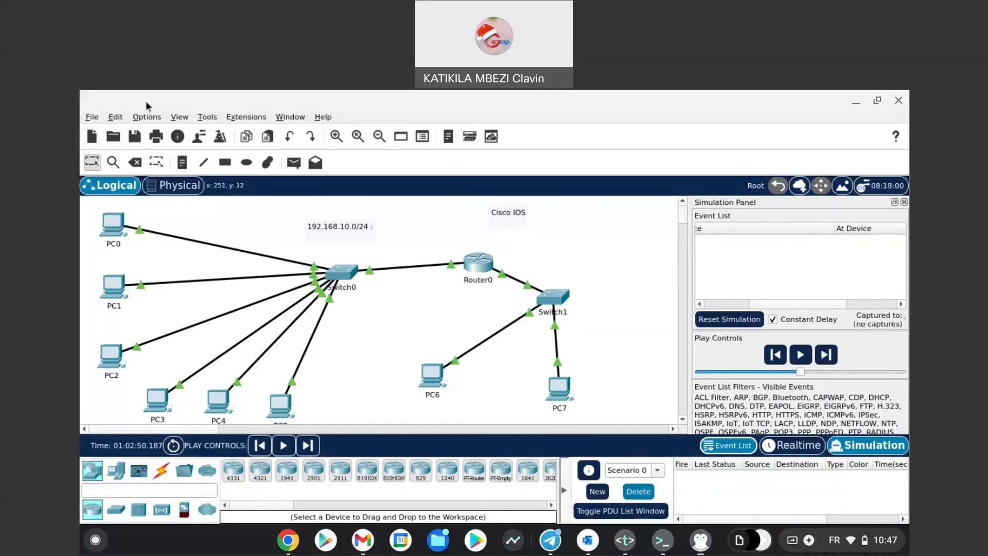
left_click(294, 162)
left_click(114, 222)
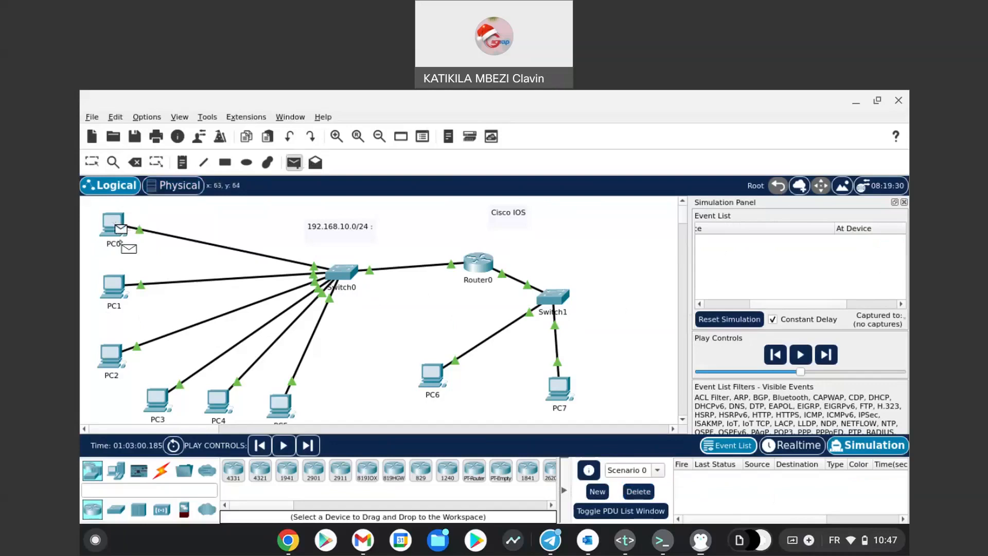
left_click(112, 283)
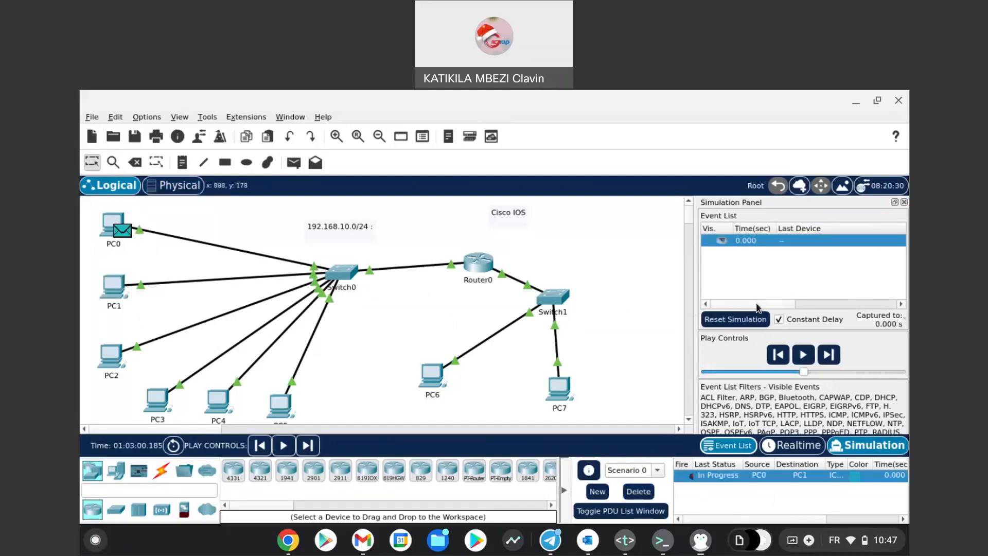
- Inspect the OSI model information of the ICMP event at PC0 and close it
left_click_drag(757, 304, 884, 307)
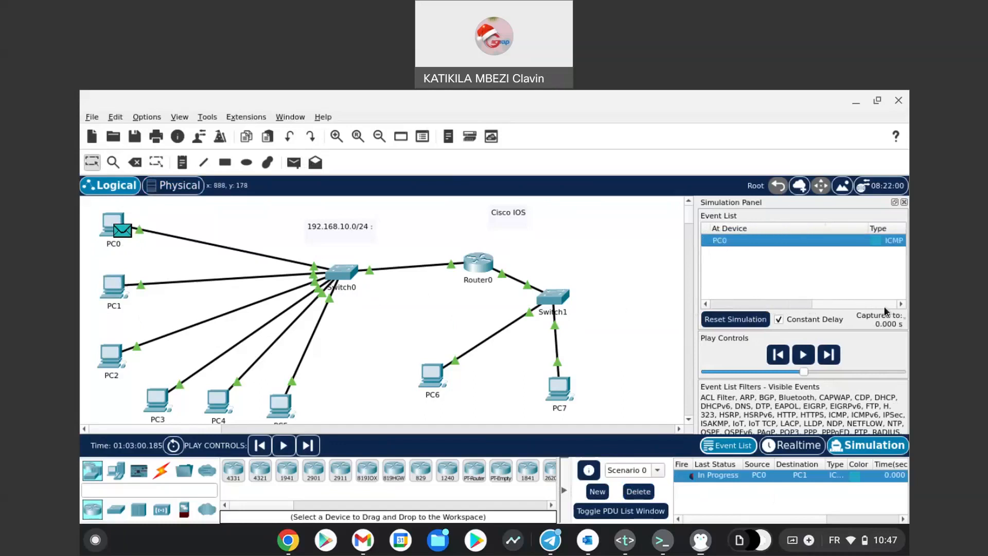
left_click(876, 238)
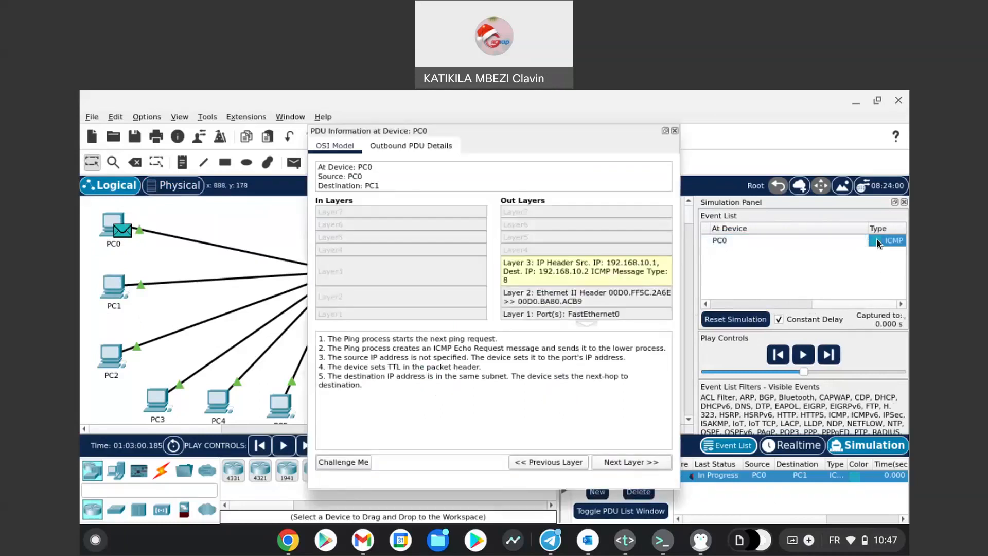
left_click(673, 131)
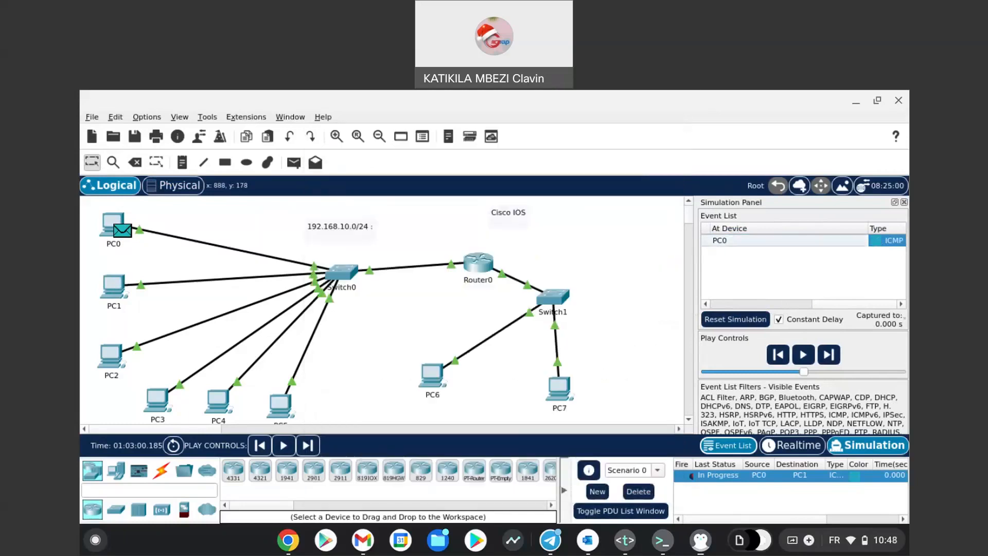
left_click(878, 242)
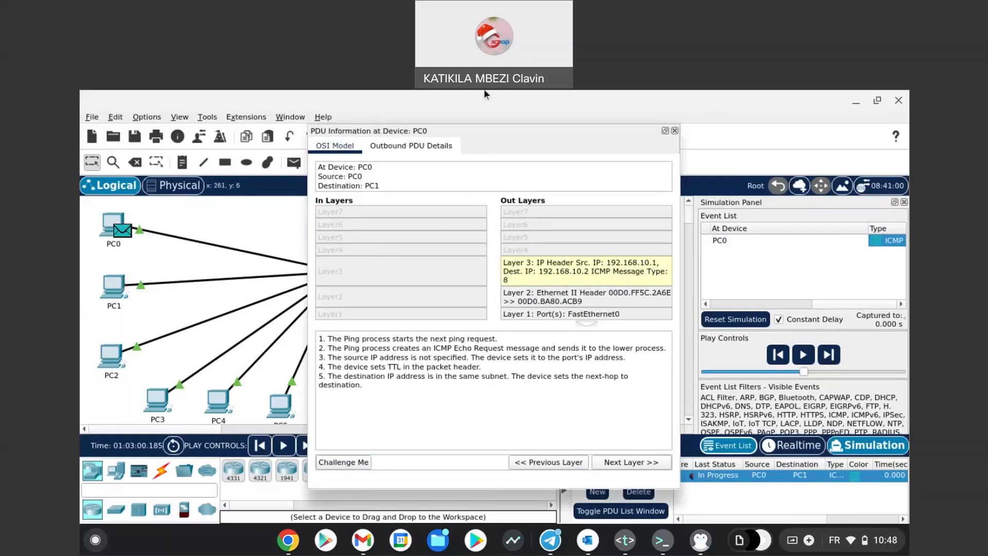
left_click(675, 131)
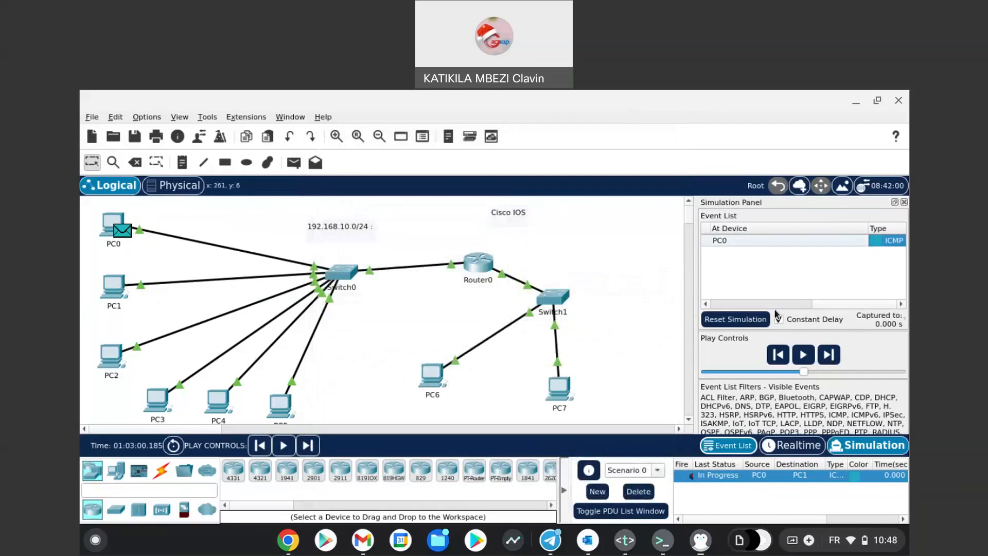
- Delete the scenario's PDU, check the IP and MAC addresses of PC0 and PC1 in Realtime mode, and return to Simulation mode
left_click(644, 493)
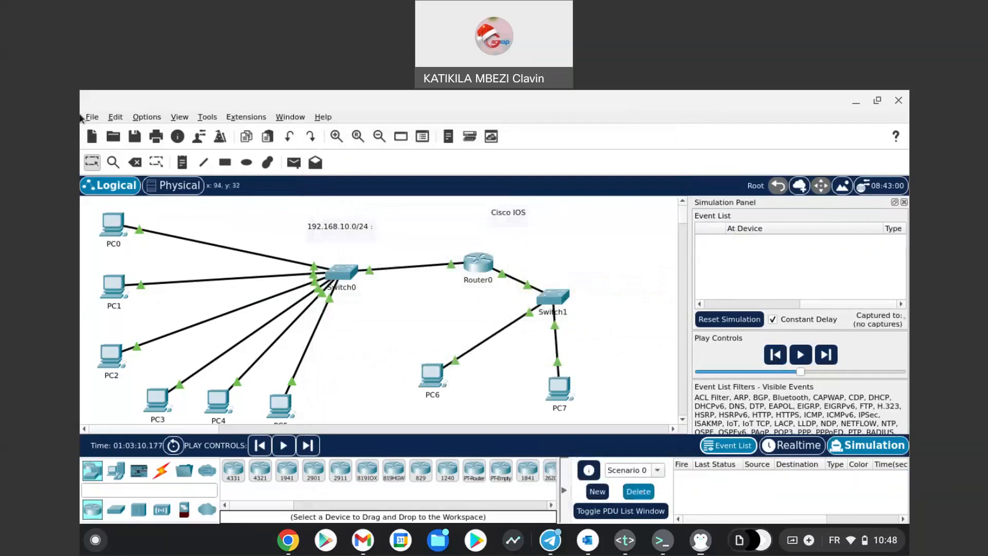
left_click(793, 446)
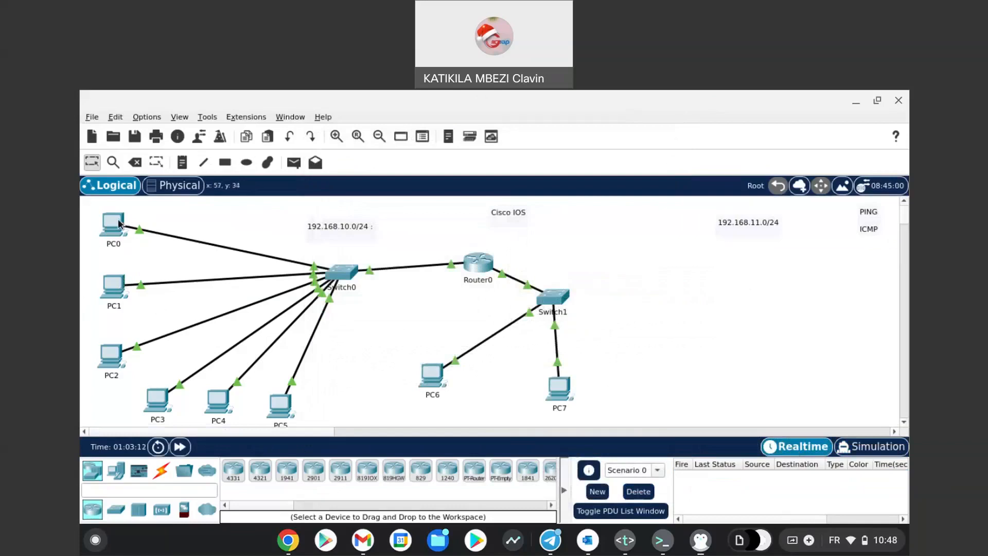
mouse_move(118, 222)
mouse_move(118, 295)
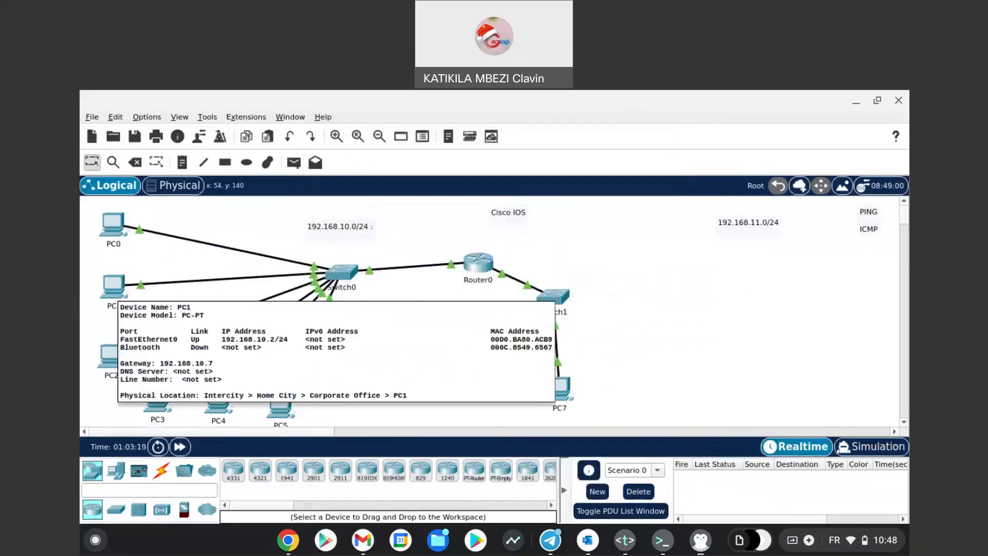
left_click(891, 452)
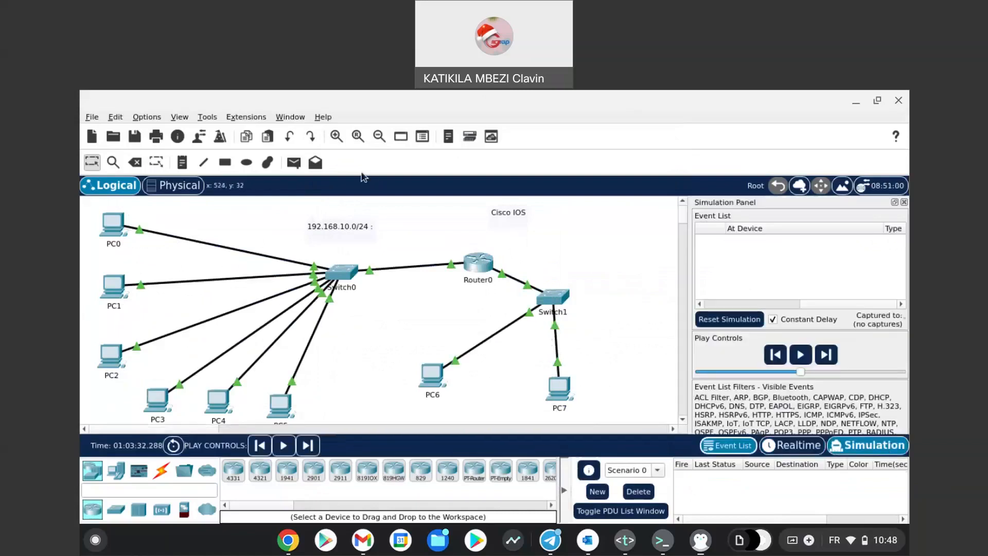
- Create a simple PDU from PC0 to PC1 and inspect the OSI model information of its ICMP event at PC0
left_click(296, 162)
left_click(113, 223)
left_click(114, 288)
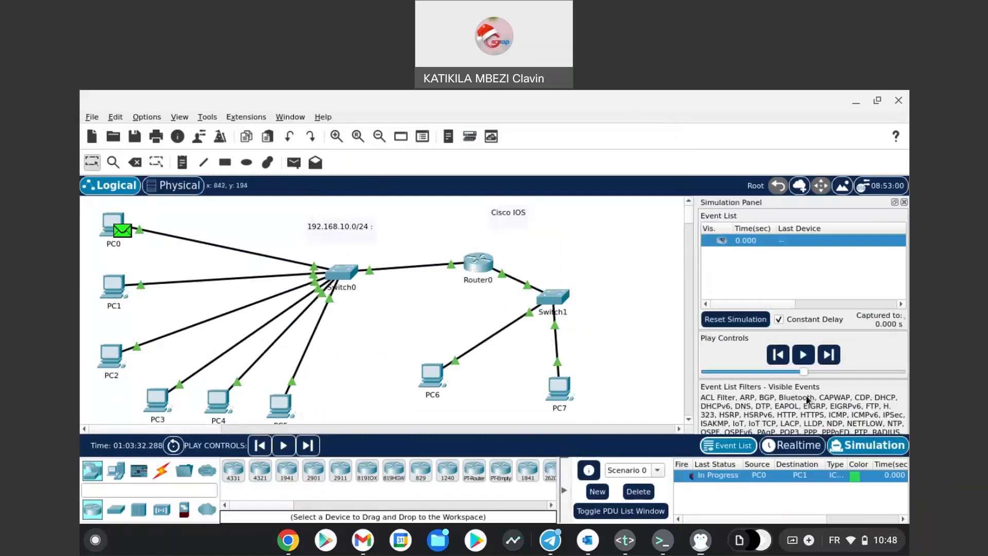
left_click_drag(781, 304, 881, 305)
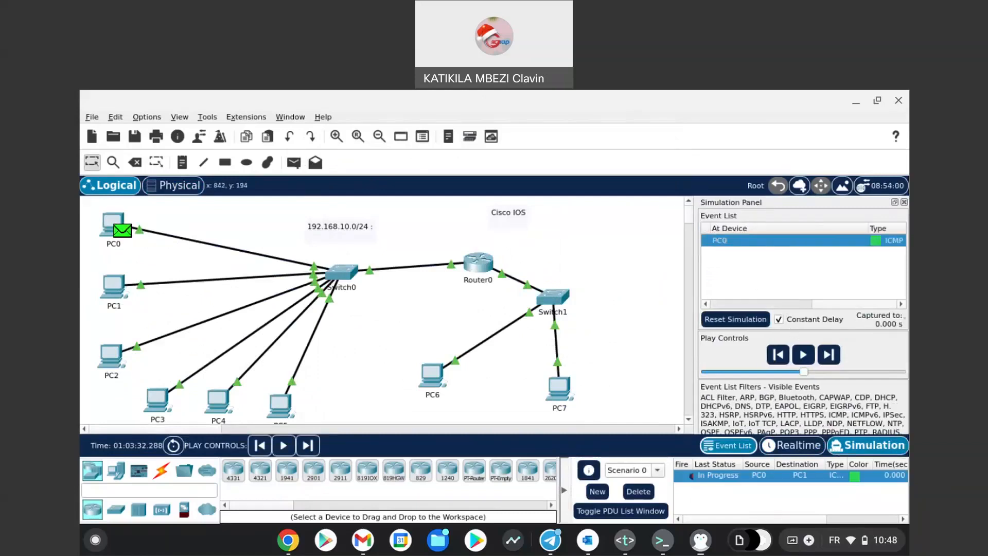
left_click(876, 241)
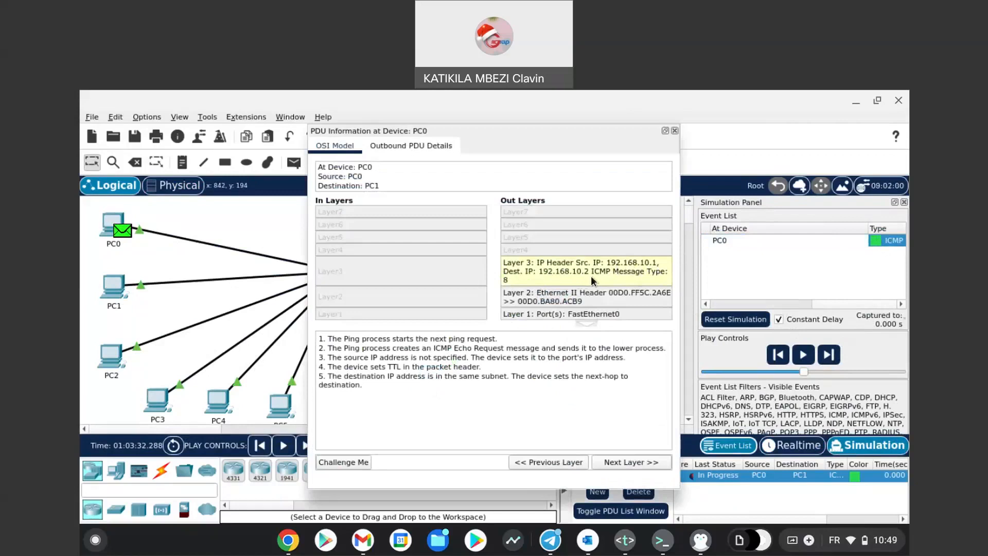
left_click(674, 131)
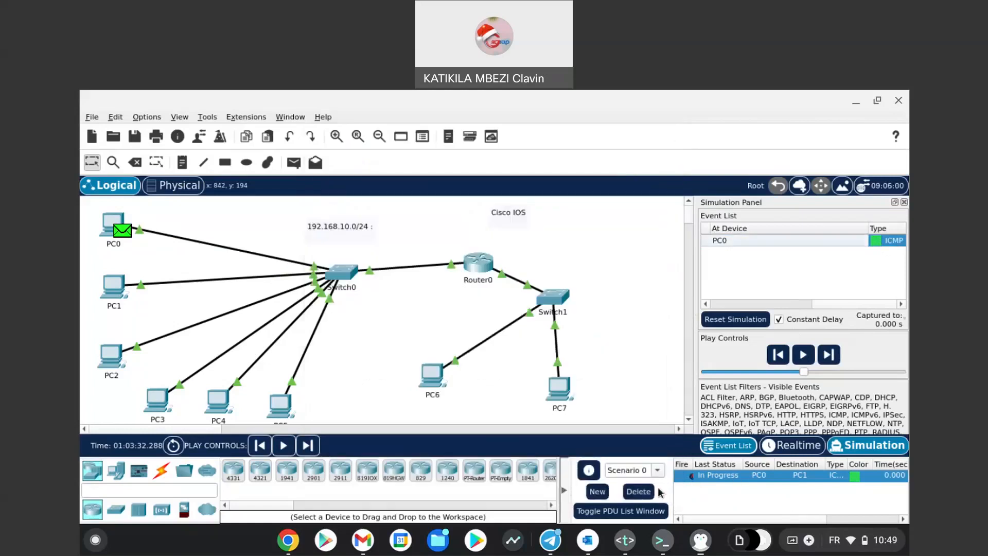
- Delete the PDU between PC0 and PC1 and switch to Realtime mode
left_click(641, 492)
left_click(794, 443)
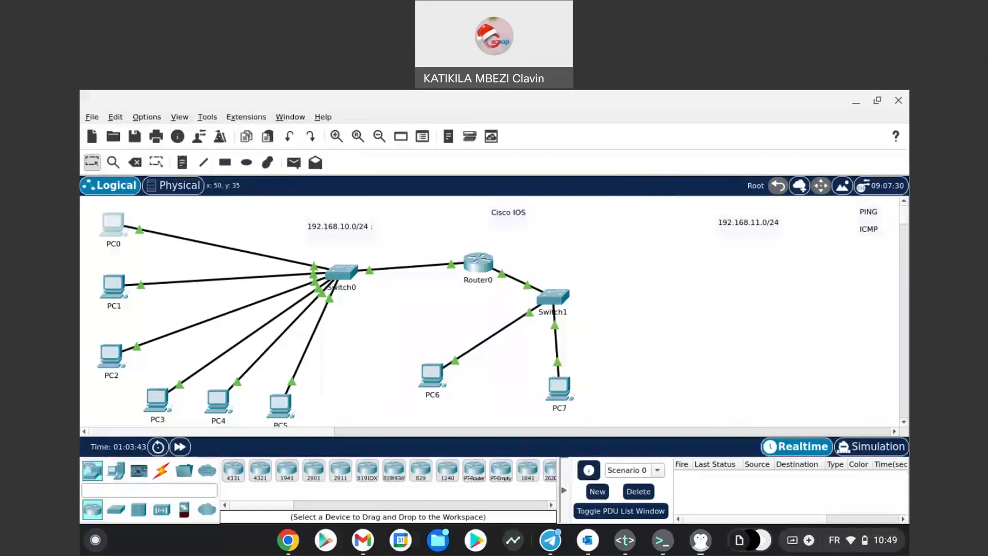
- Run ipconfig /all in PC0's command prompt
left_click(114, 225)
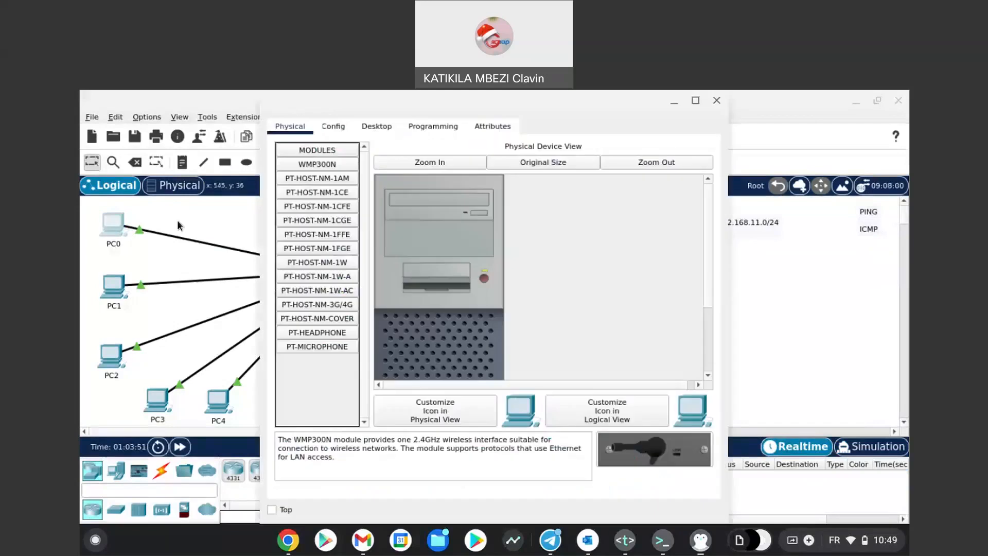
left_click(388, 131)
left_click(587, 184)
type("ipconfig")
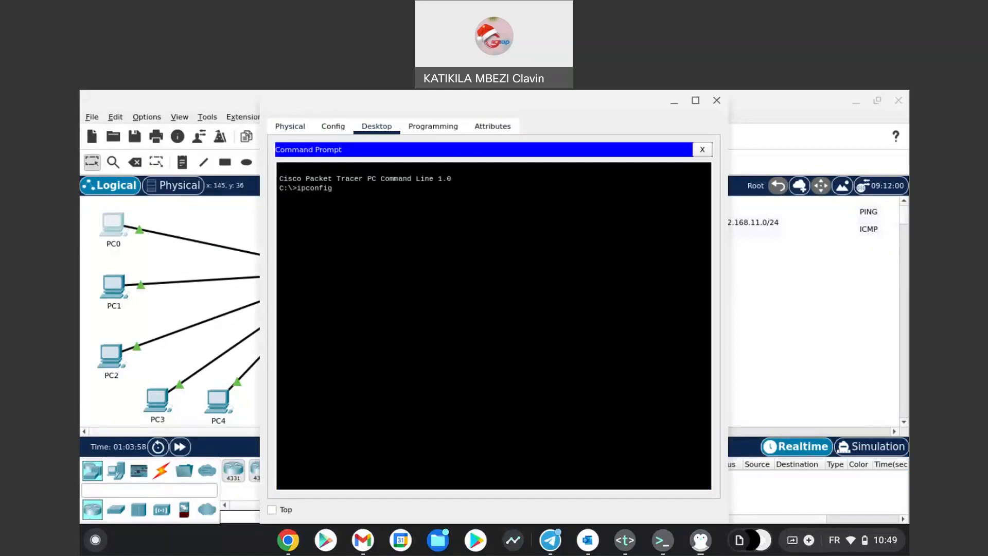
type(" /all")
key("Return")
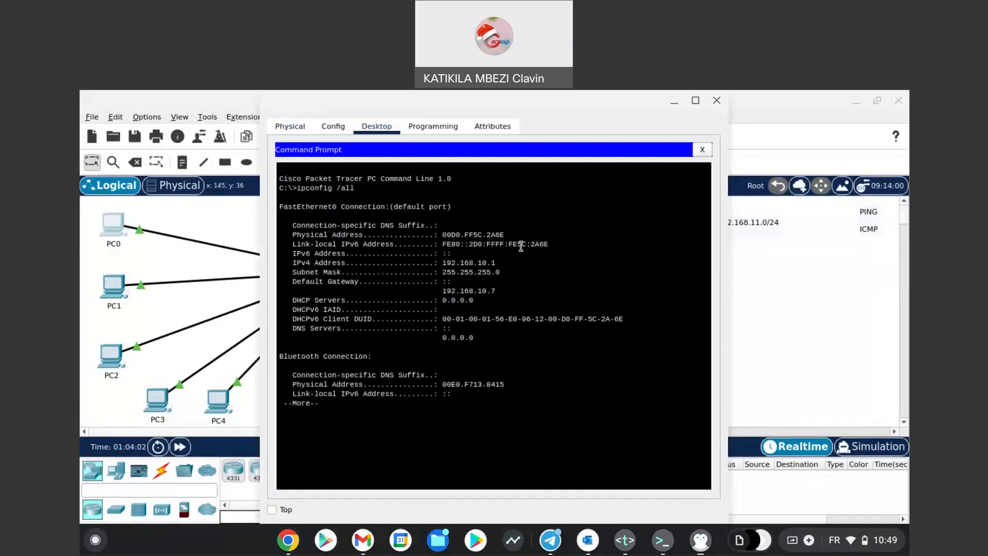
- Copy PC0's IPv4 address from the ipconfig /all output
left_click_drag(498, 260, 444, 265)
left_click(444, 266)
left_click_drag(498, 265, 442, 266)
right_click(443, 264)
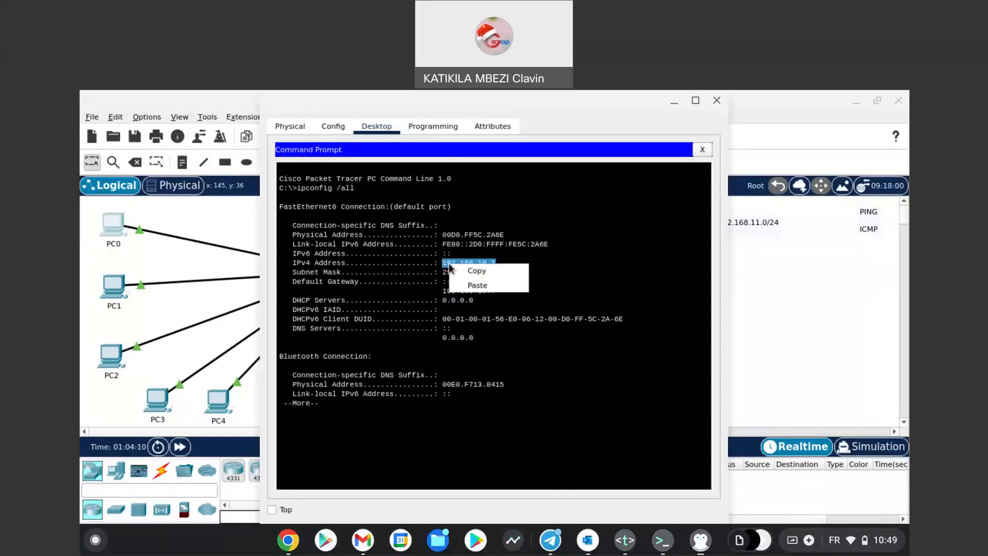
left_click(469, 268)
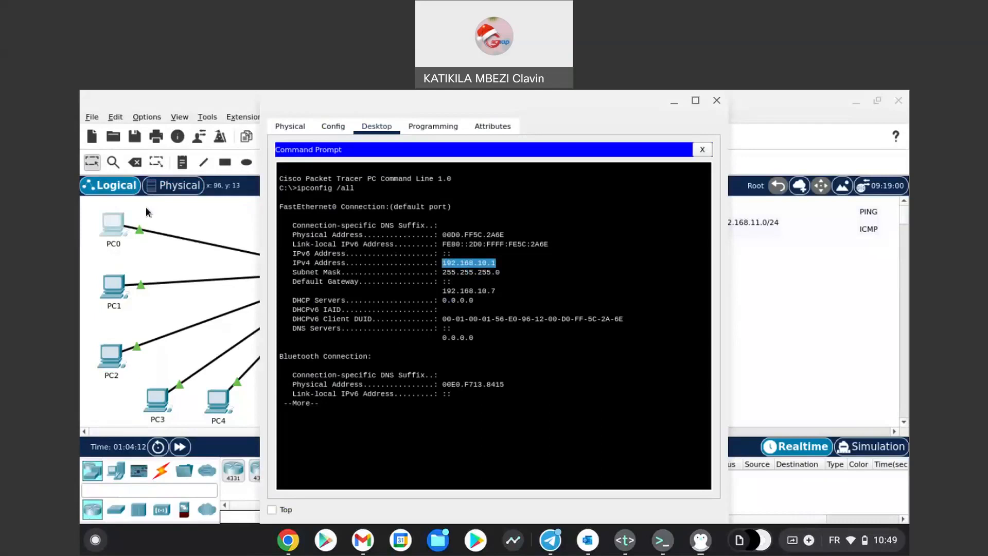
- Place a note with the address 192.168.10.1 beside PC0 in the workspace
left_click(155, 215)
left_click(180, 167)
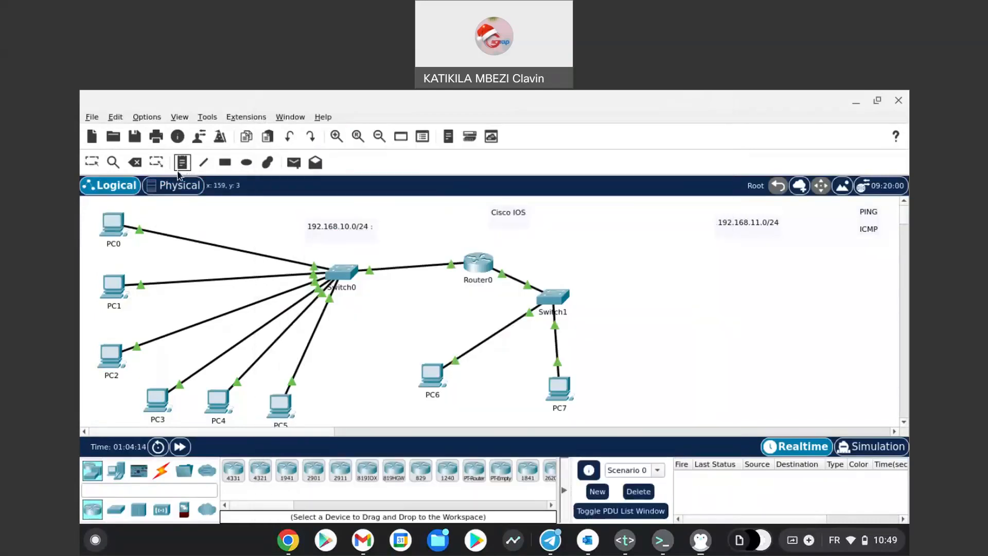
left_click(144, 214)
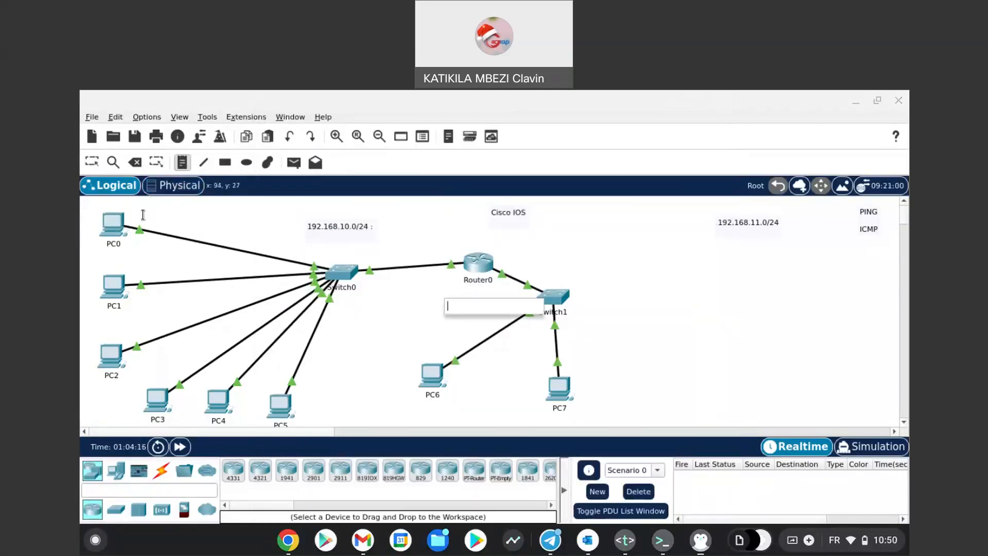
key("ctrl+v")
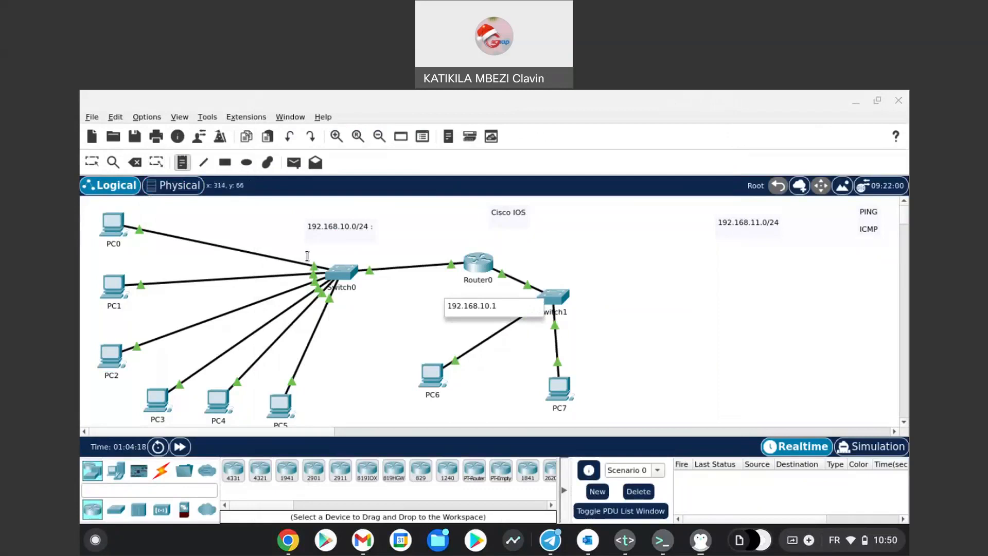
left_click(92, 162)
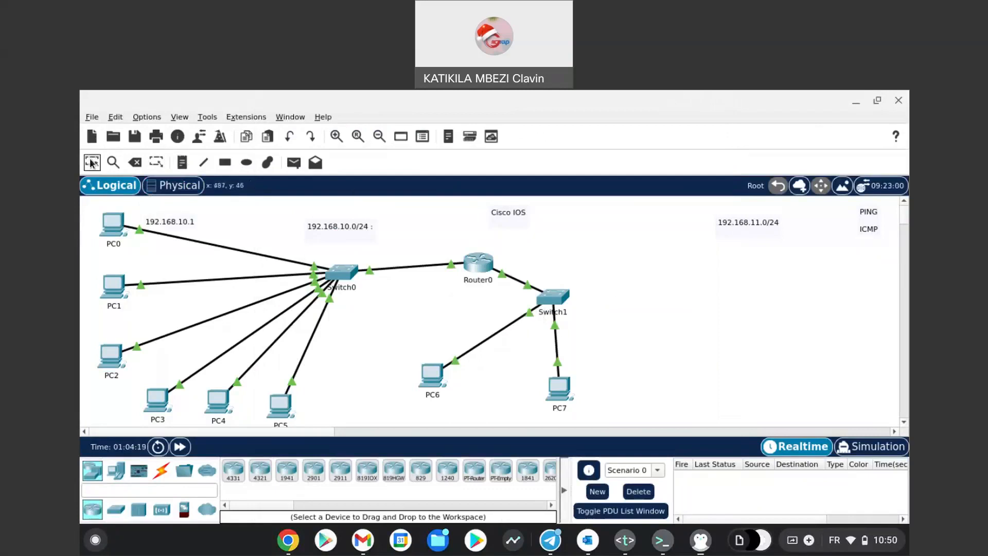
- Try to copy PC0's FastEthernet0 physical address from the command prompt output
key("alt+Tab")
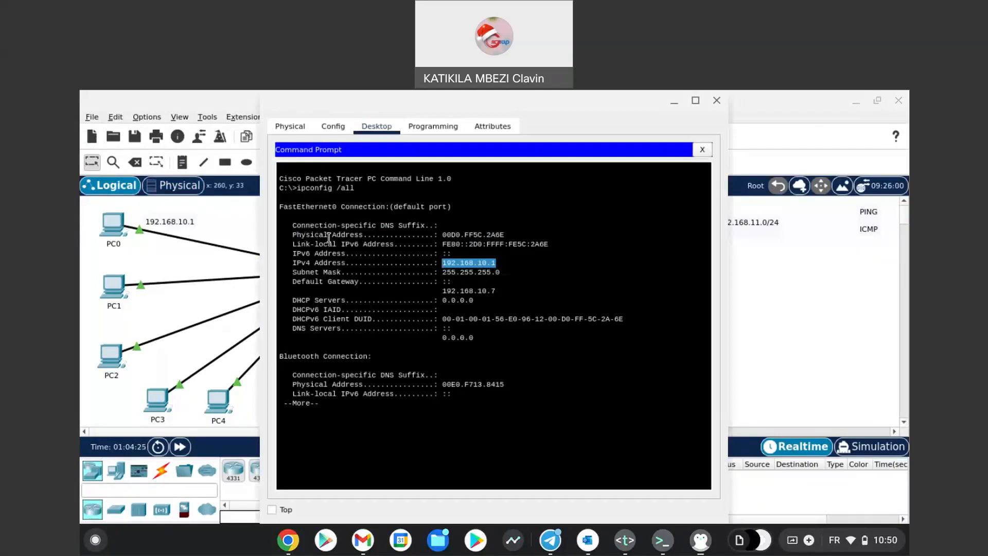
left_click(505, 235)
left_click_drag(505, 235, 491, 235)
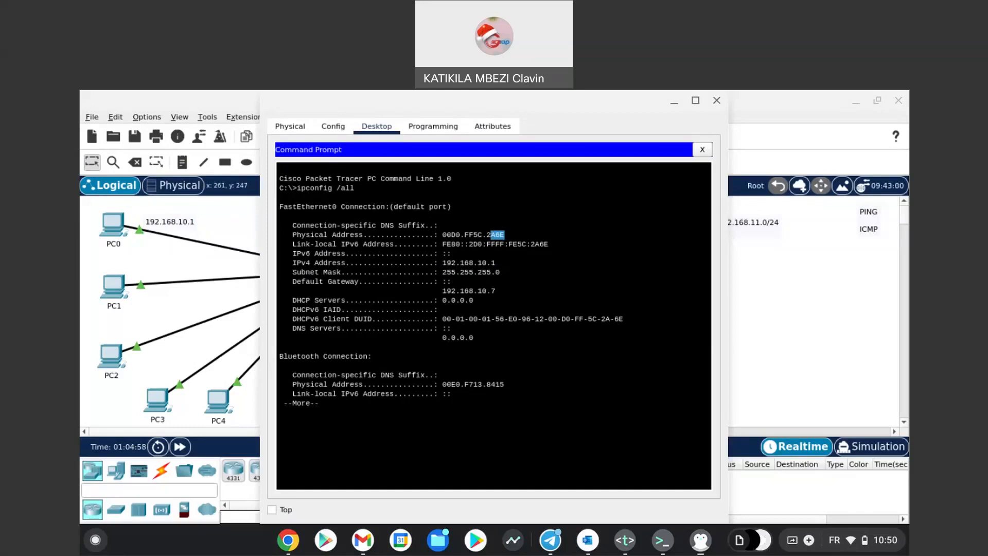
left_click(511, 239)
left_click_drag(506, 236, 443, 235)
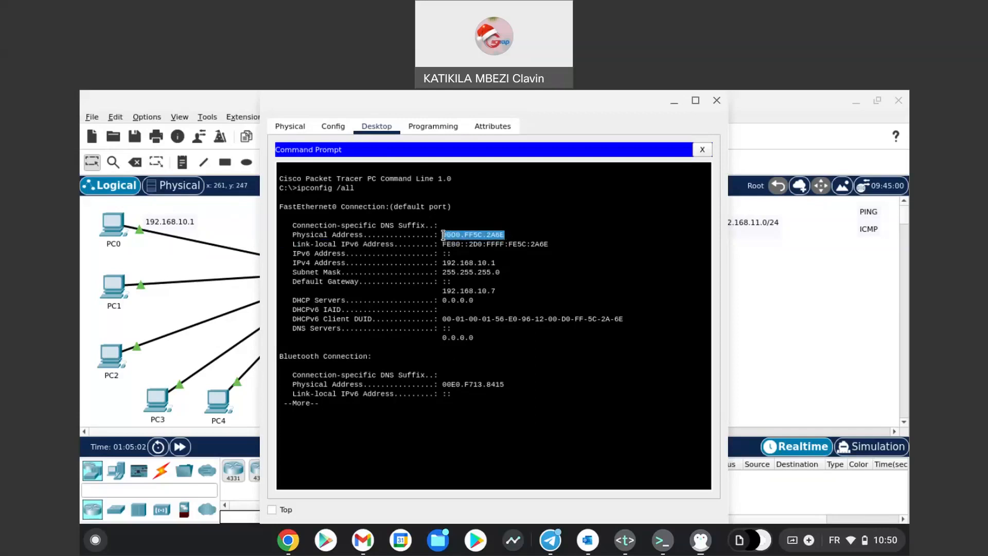
key("ctrl+c")
- Add a second line to PC0's note and erase the duplicate IP address pasted there
key("alt+Tab")
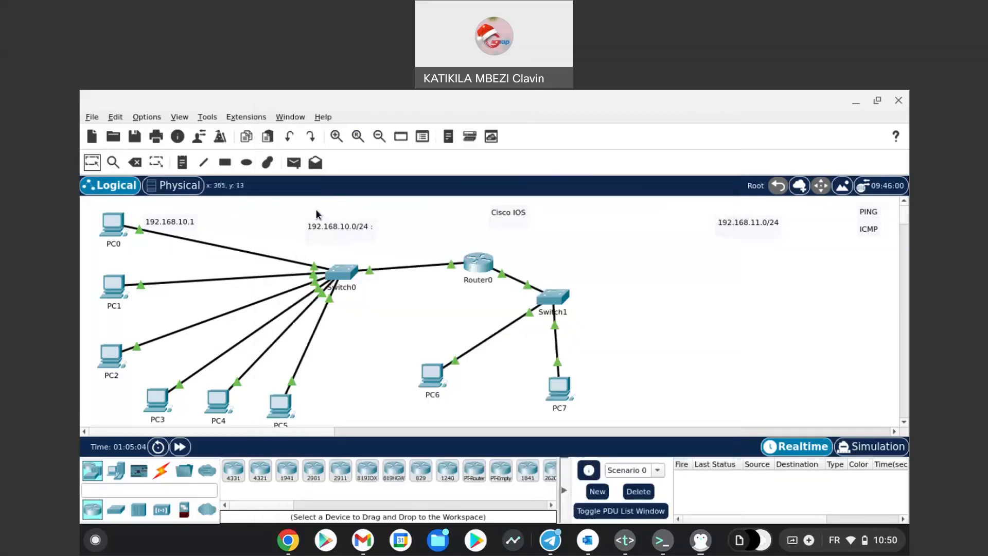
left_click(194, 224)
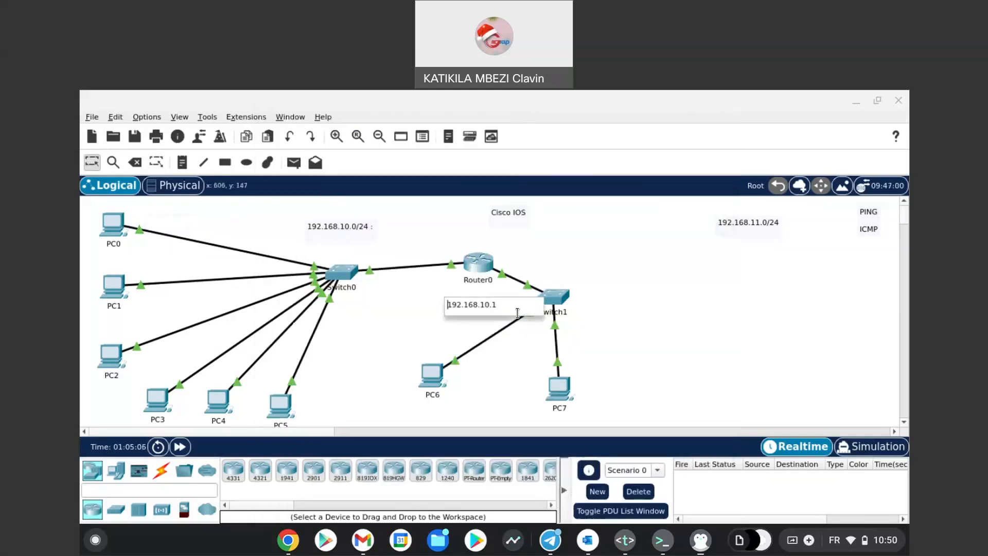
key("Return")
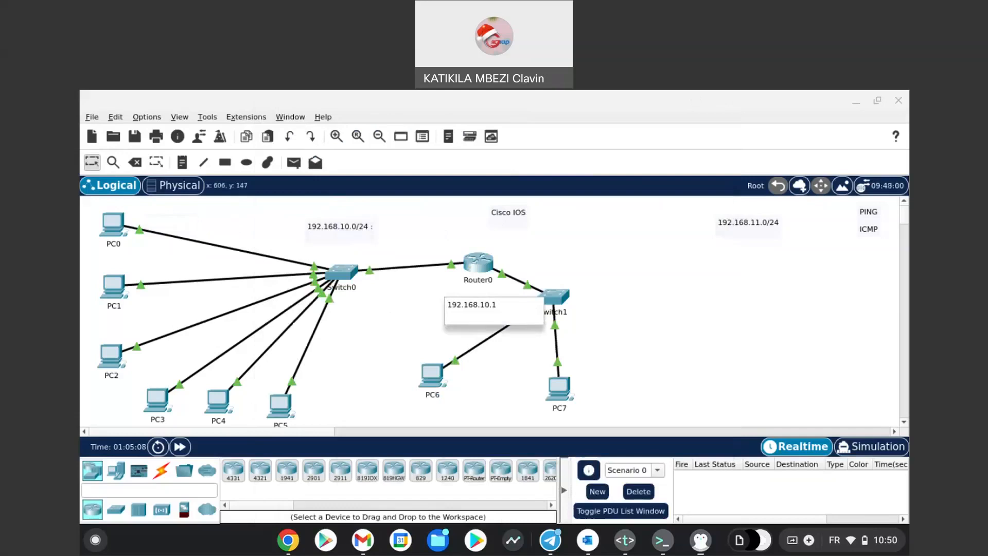
key("ctrl+v")
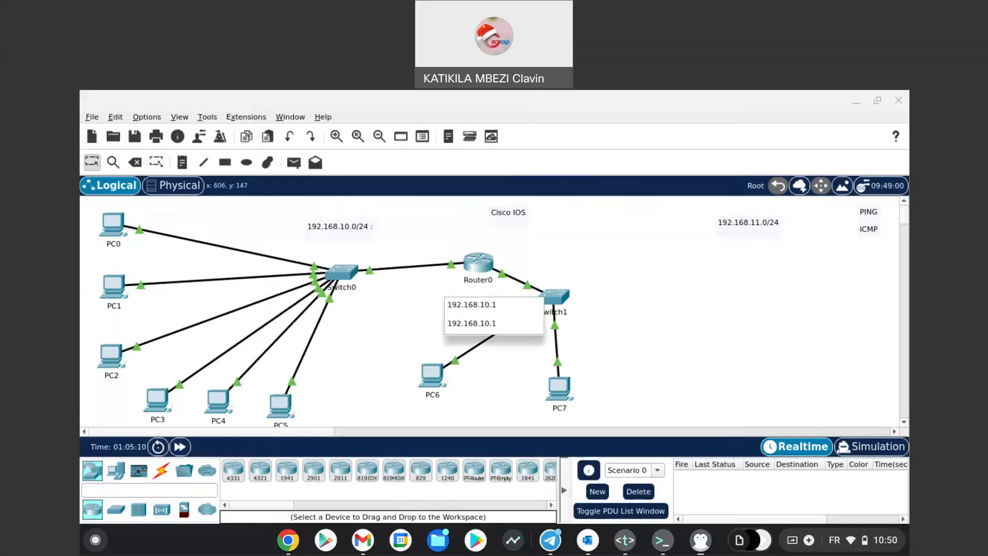
key("BackSpace")
key("BackSpace")
key("BackSpace")
key("BackSpace")
key("BackSpace")
key("BackSpace")
key("BackSpace")
key("BackSpace")
key("BackSpace")
key("BackSpace")
key("BackSpace")
key("BackSpace")
- Copy the FastEthernet0 physical address from PC0's command prompt and close the PC0 window
key("alt+Tab")
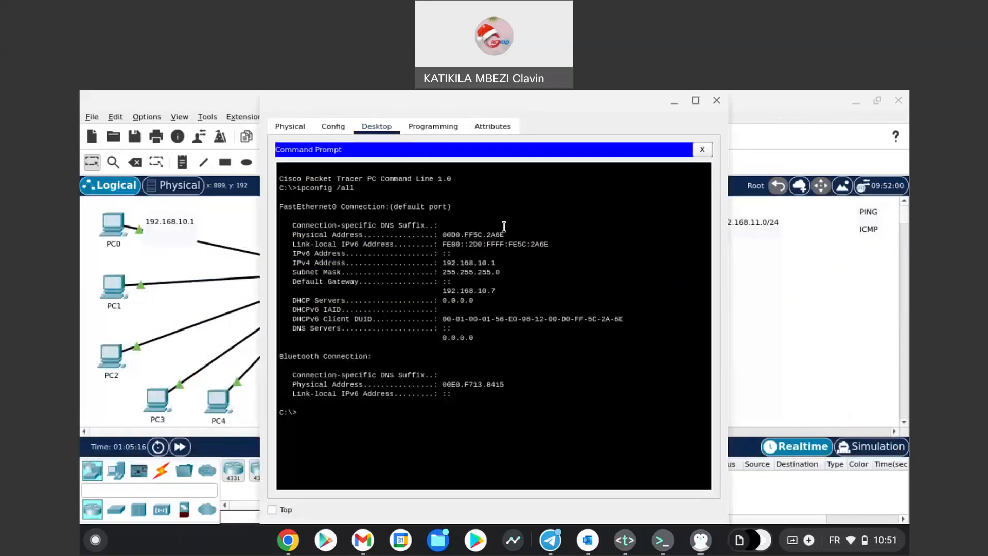
left_click_drag(505, 236, 443, 238)
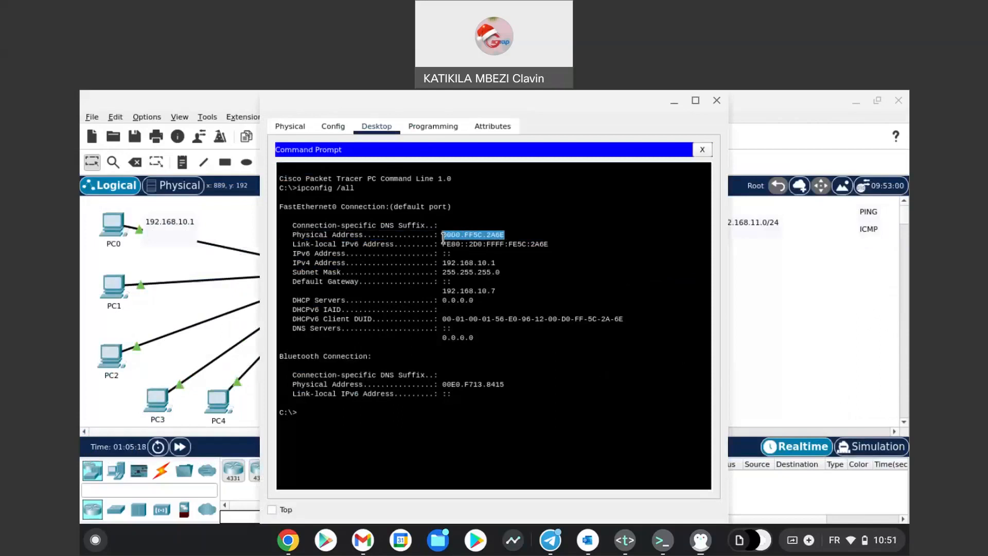
right_click(453, 236)
left_click(474, 245)
left_click(717, 100)
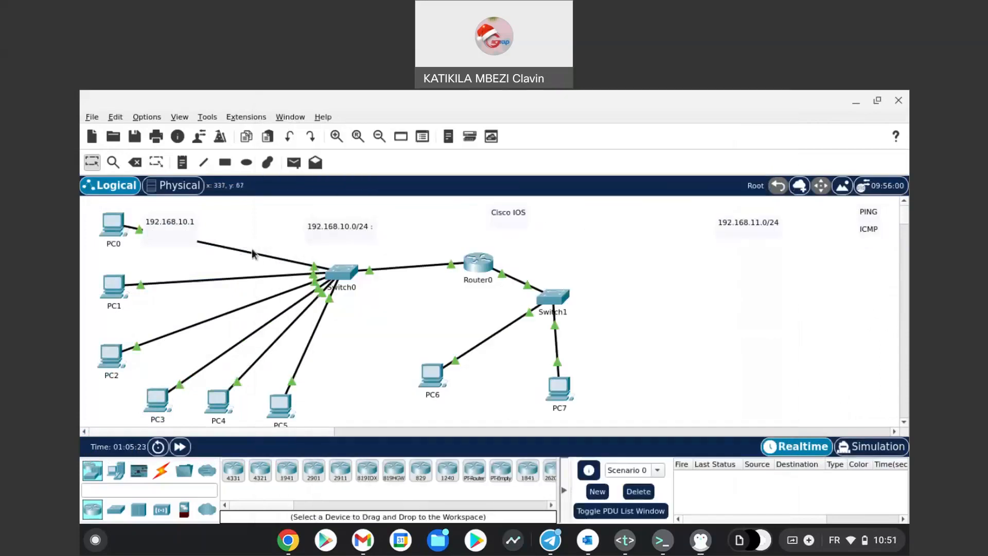
- Paste the physical address 00D0.FF5C.2A6E on the second line of PC0's note
left_click_drag(180, 221, 463, 308)
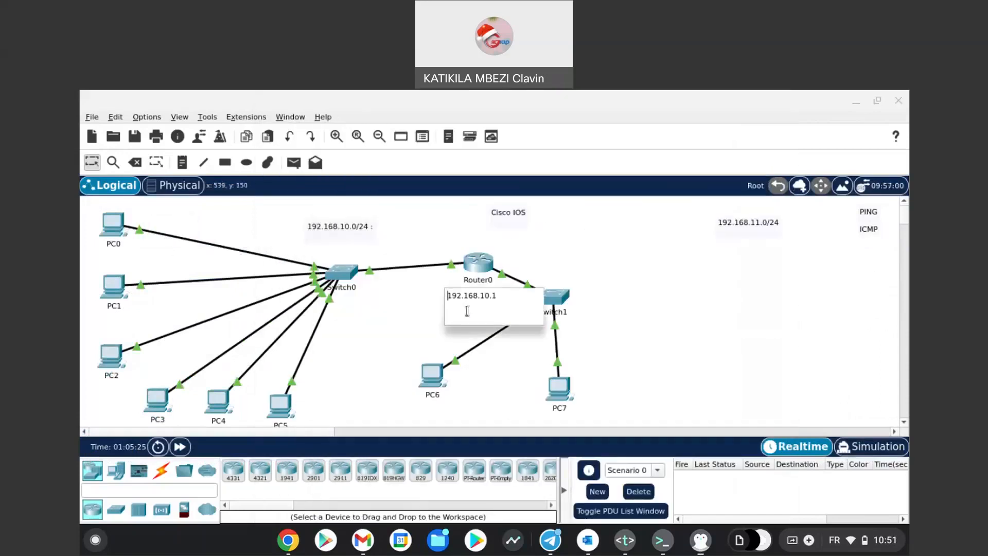
key("ctrl+v")
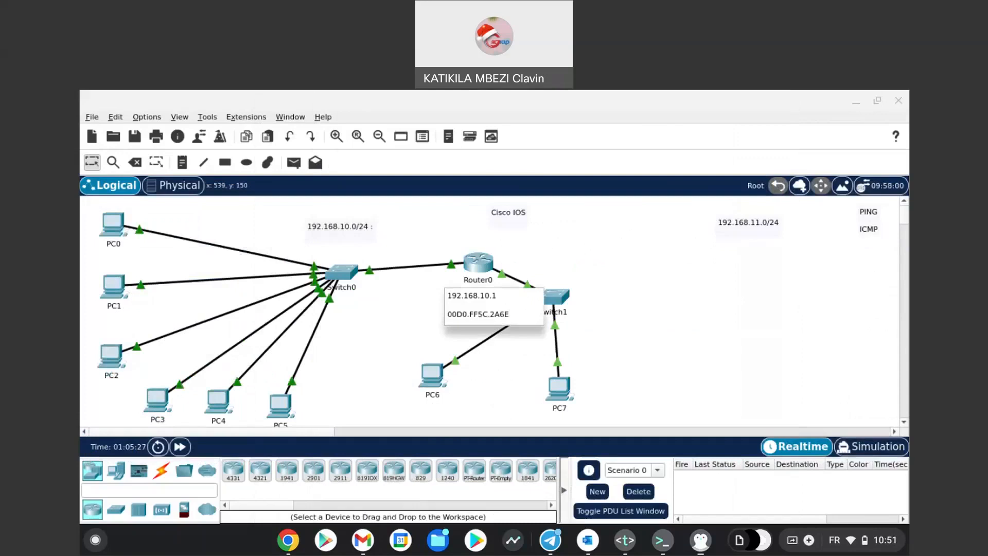
left_click(748, 325)
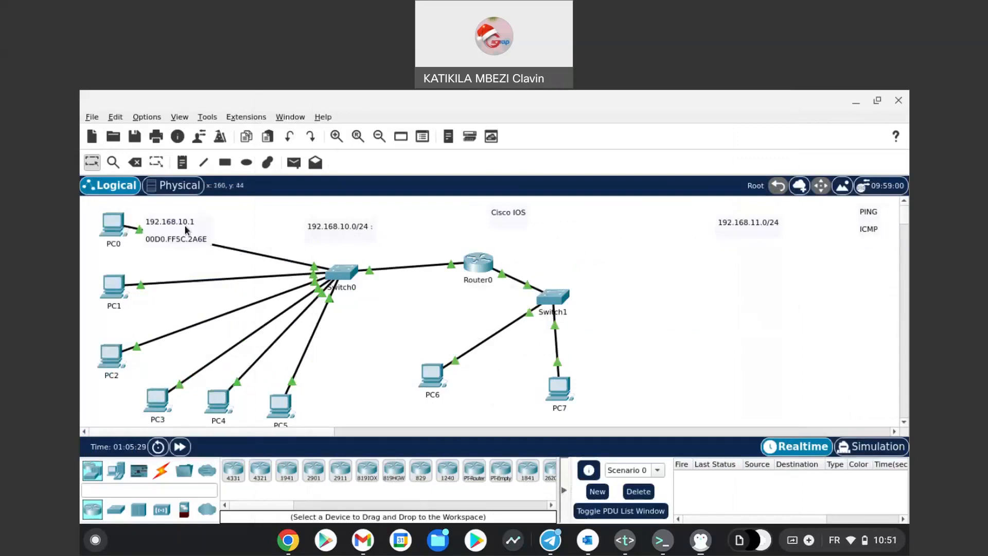
- Shift PC1 slightly closer to Switch0
left_click_drag(117, 284, 128, 285)
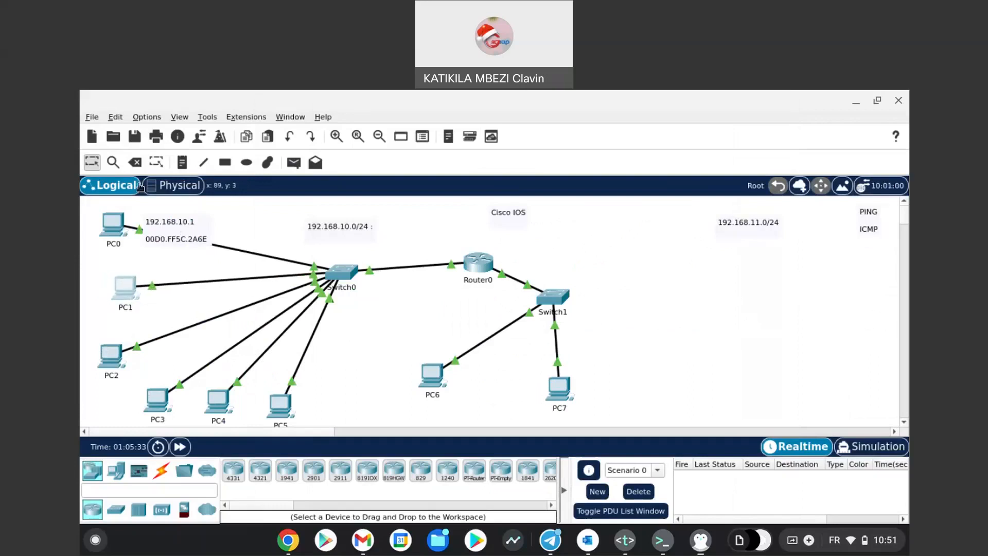
left_click(182, 163)
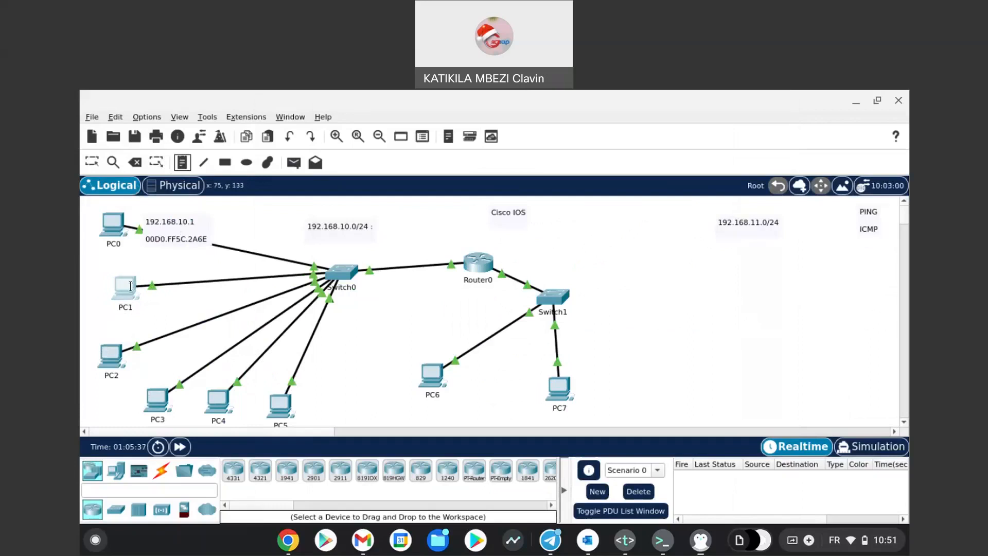
left_click(94, 161)
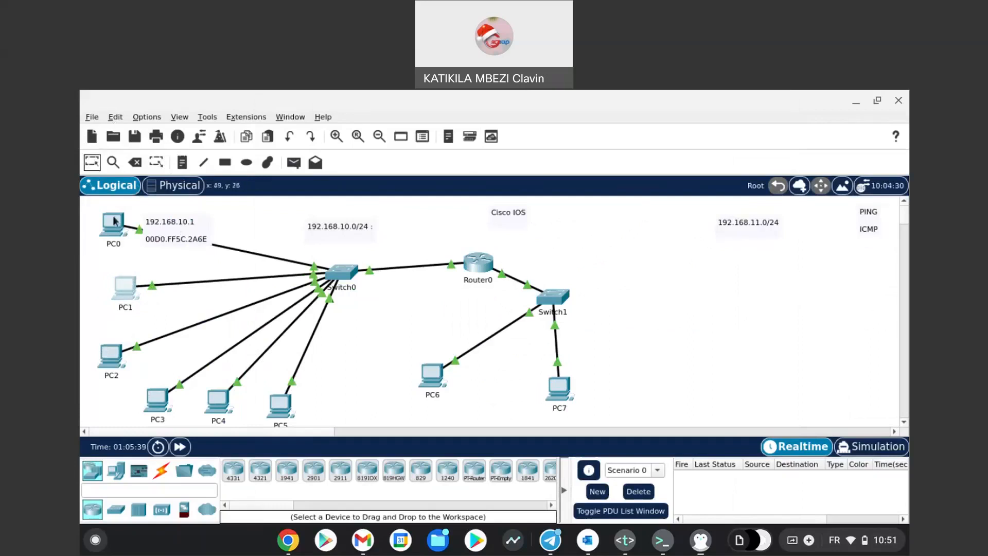
- Run ipconfig in PC1's command prompt
left_click(127, 286)
left_click(387, 128)
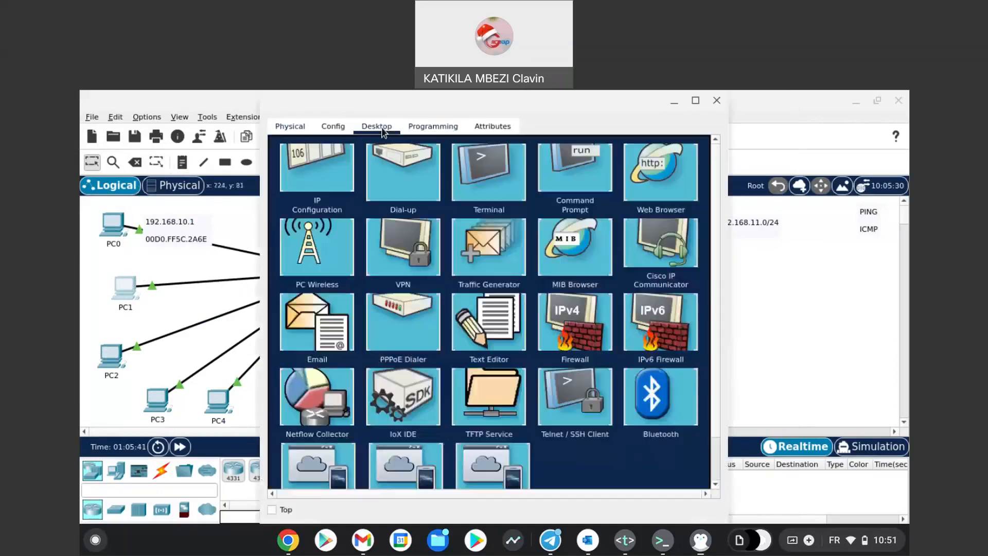
left_click(575, 201)
key("Return")
key("Return")
key("Return")
type("ipconfig")
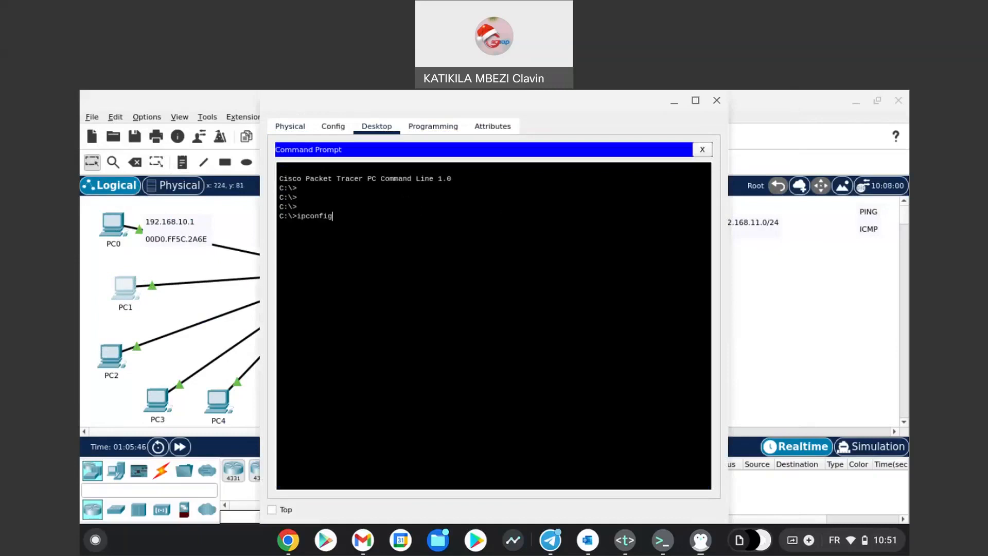
key("Return")
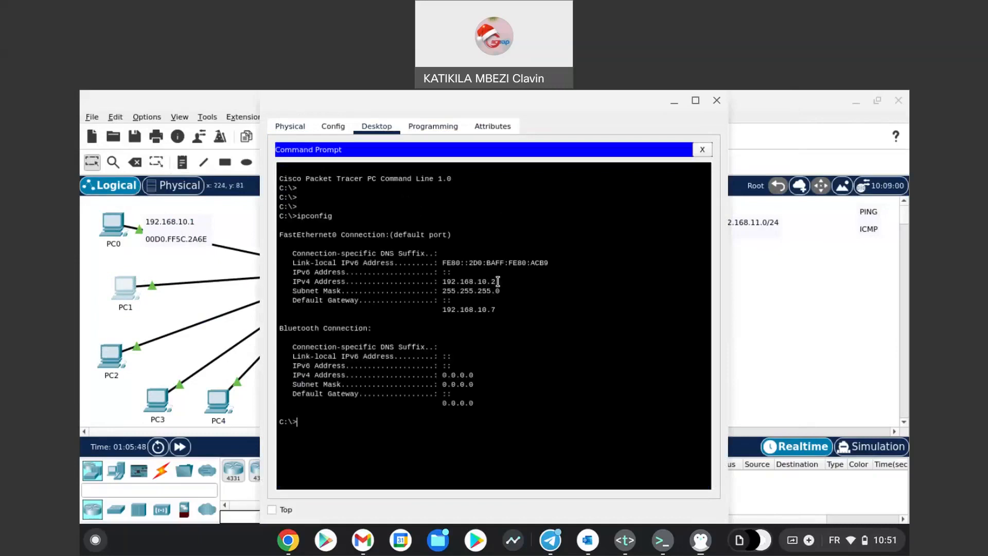
- Copy PC1's IPv4 address from its command prompt and add a note reading 192.168.10.2 beside PC1
left_click_drag(498, 282, 444, 282)
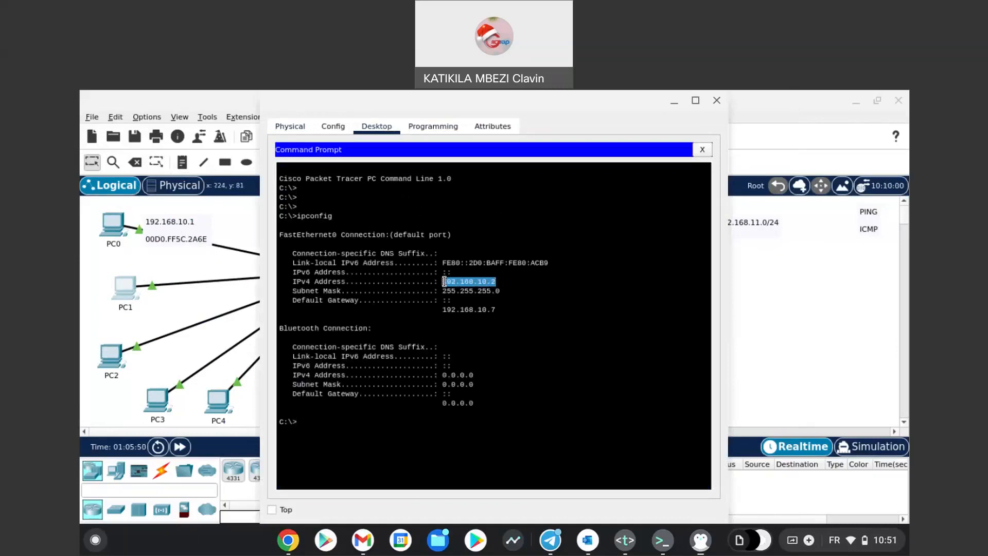
right_click(458, 282)
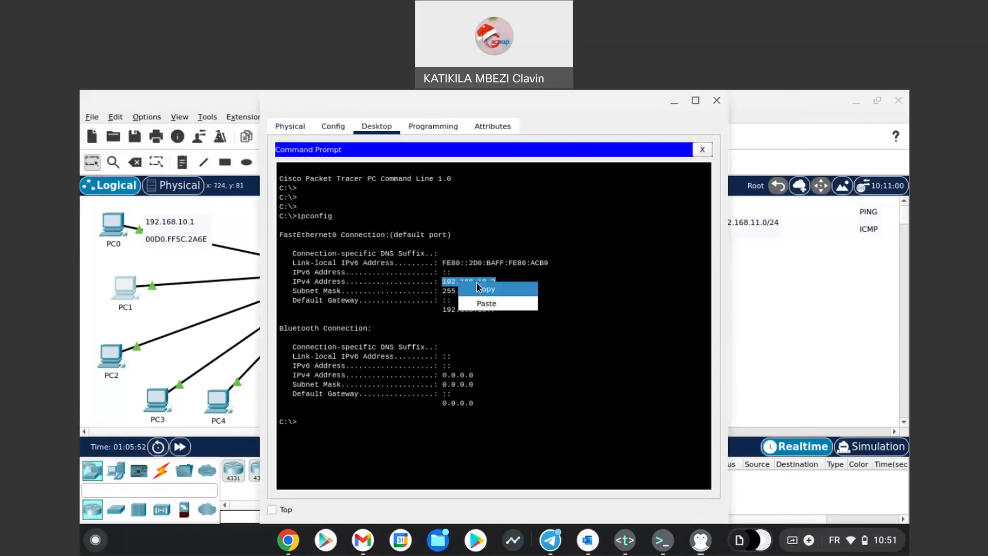
left_click(484, 289)
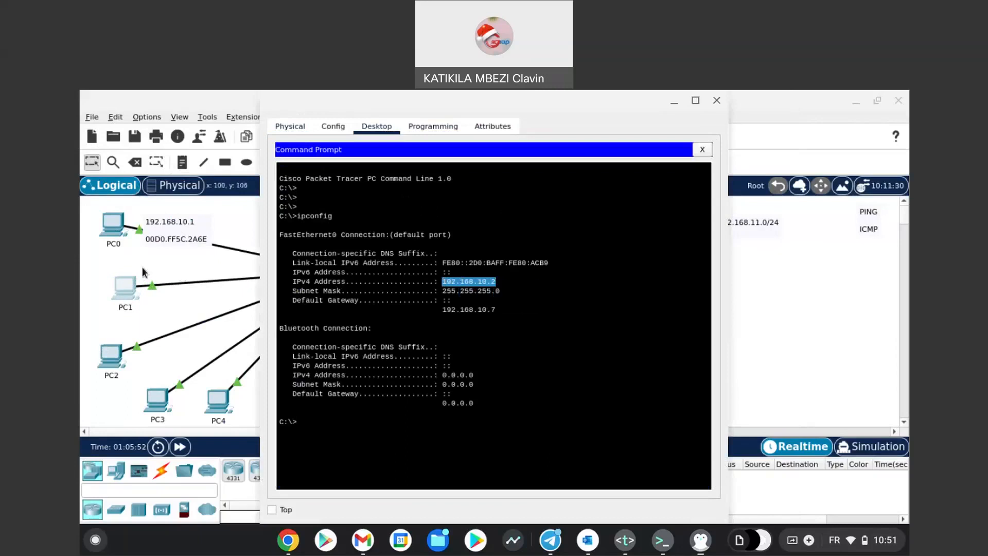
left_click(179, 158)
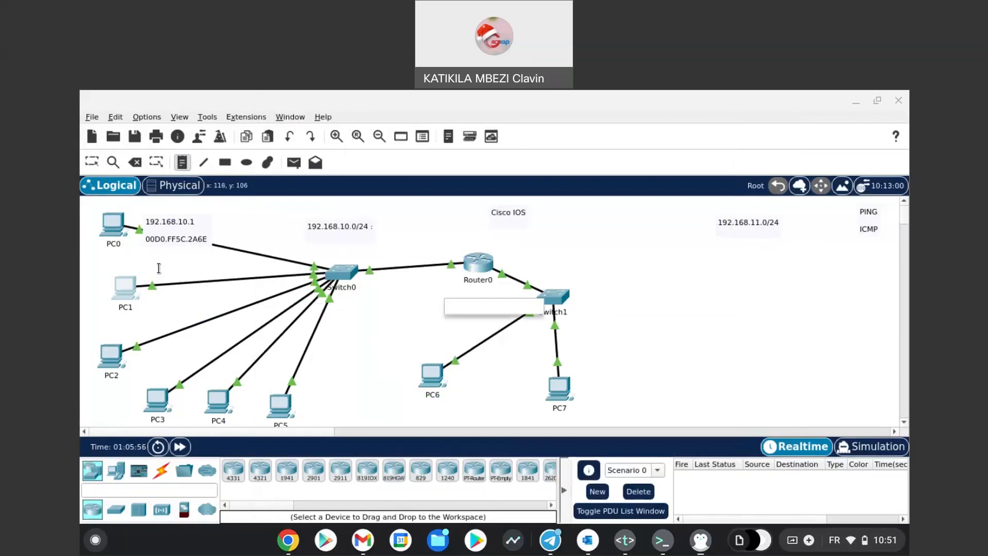
key("ctrl+v")
key("Return")
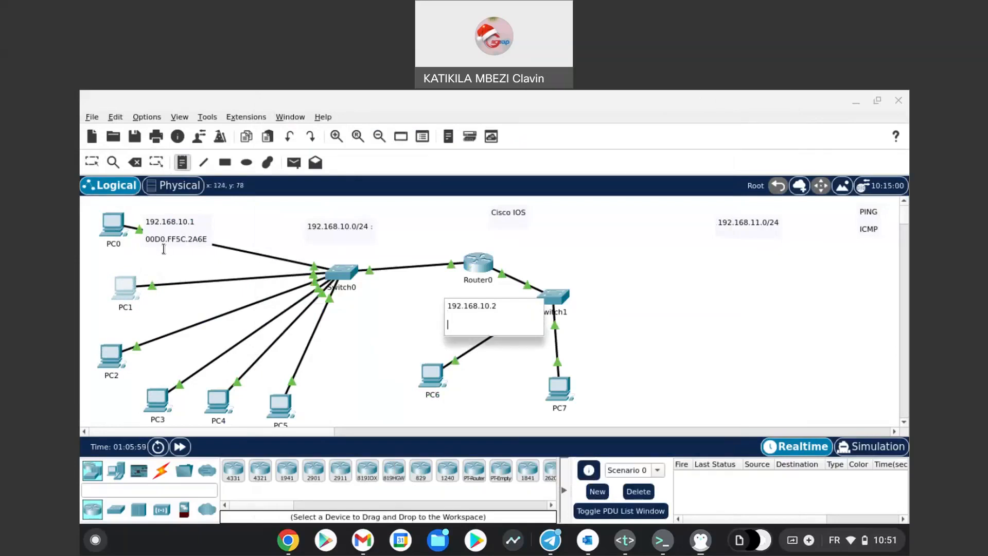
- Return to PC1's command prompt and run ipconfig /all
key("alt+Tab")
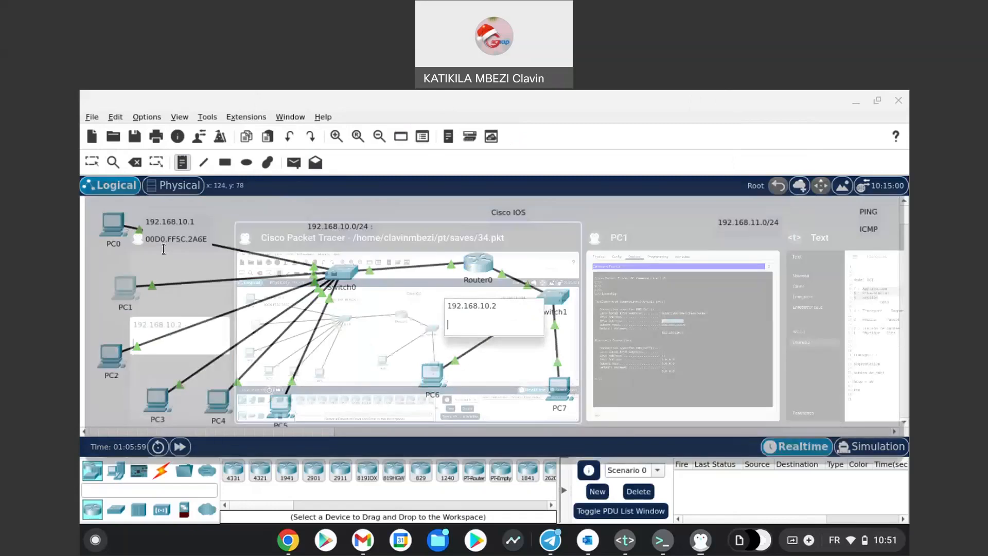
key("alt+Tab")
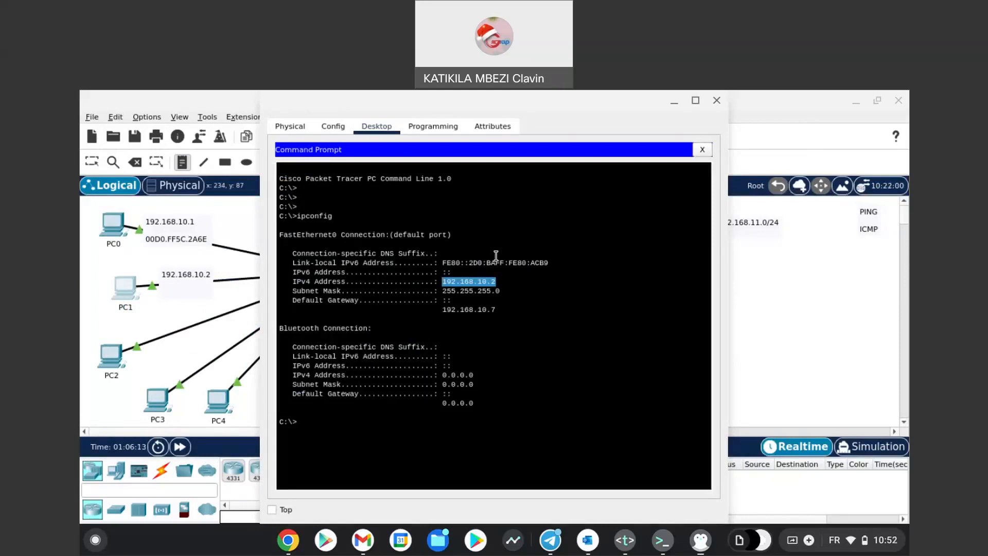
left_click(441, 447)
key("Return")
key("Return")
key("Return")
type("ipconfig")
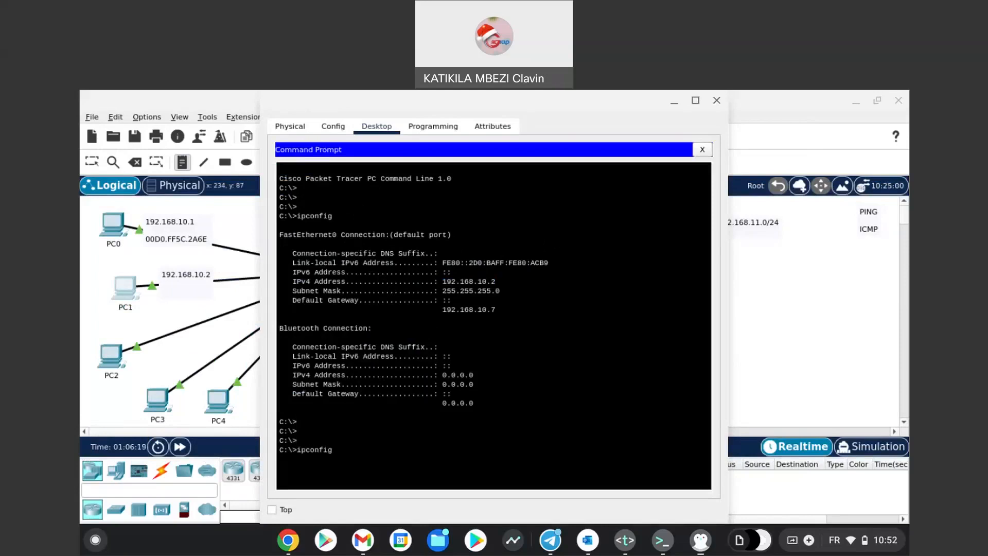
type(" /all")
key("Return")
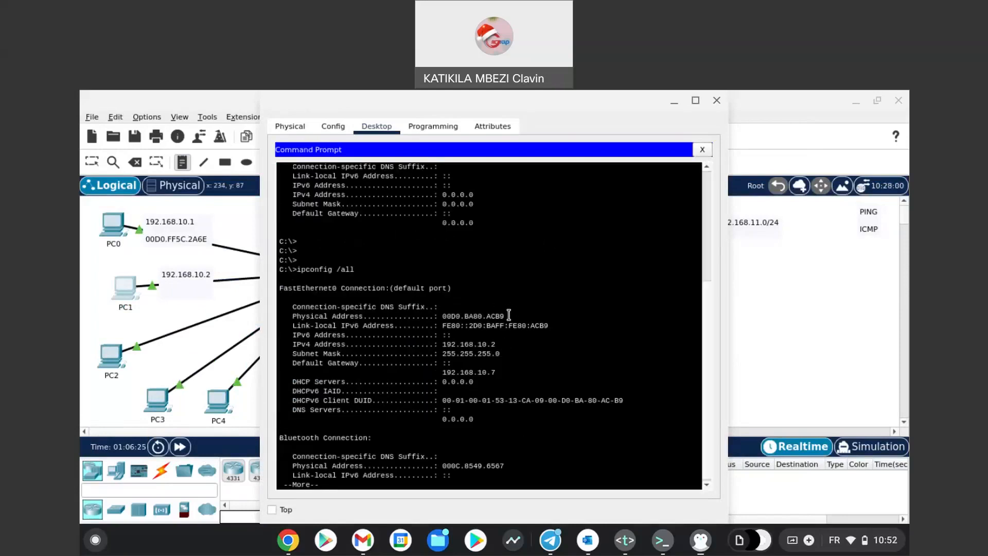
- Copy PC1's FastEthernet0 physical address and paste 00D0.BA80.ACB9 on the second line of PC1's note
left_click_drag(507, 315, 444, 315)
right_click(468, 319)
left_click(470, 321)
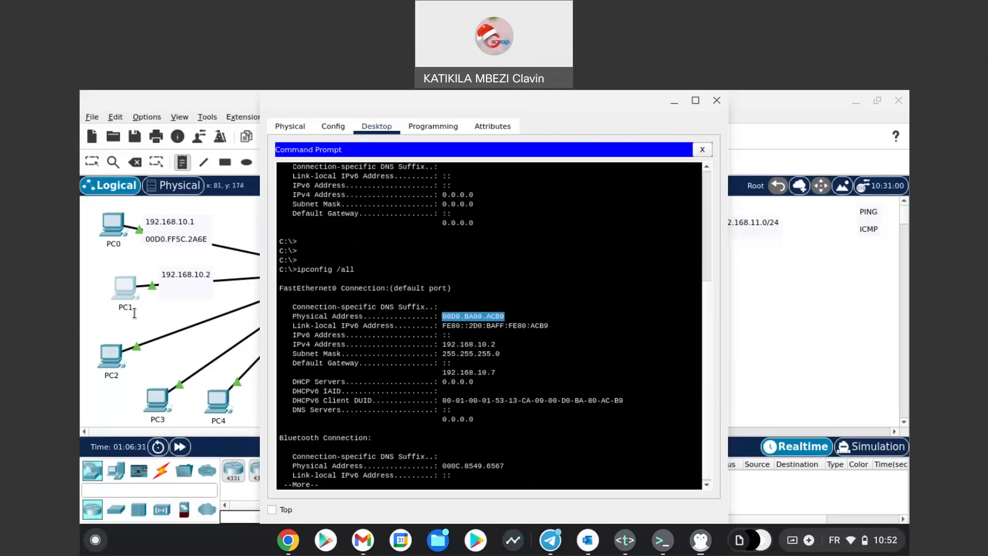
left_click(176, 288)
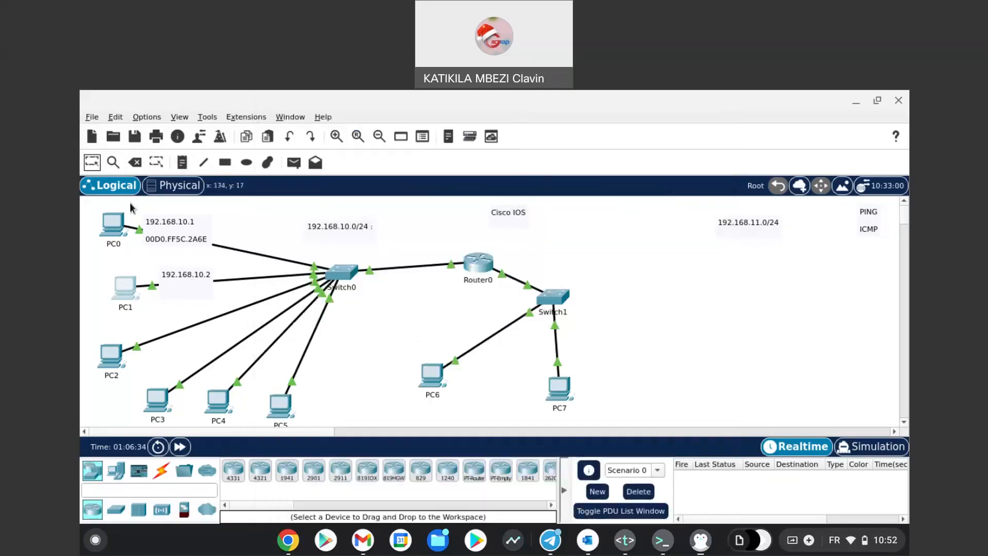
left_click_drag(190, 287, 477, 308)
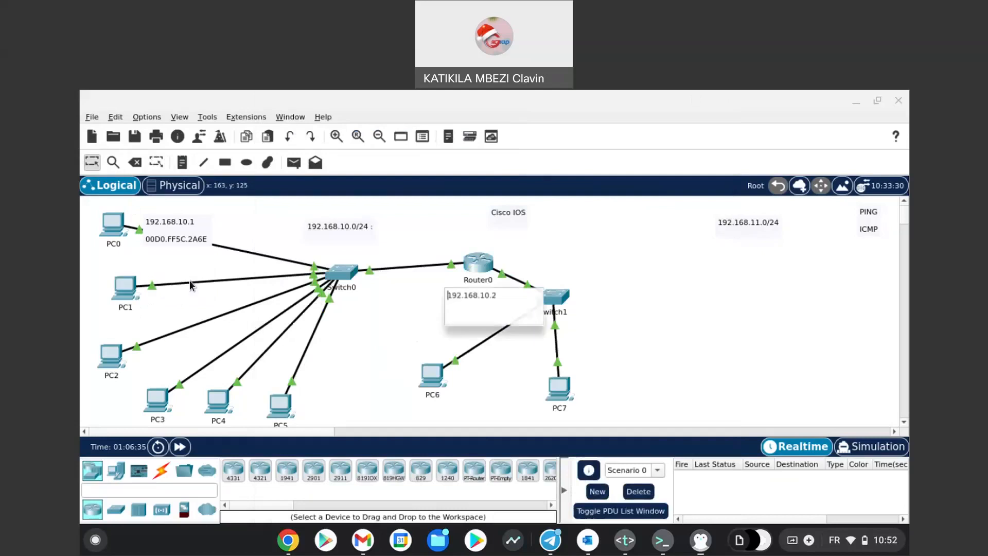
left_click(473, 313)
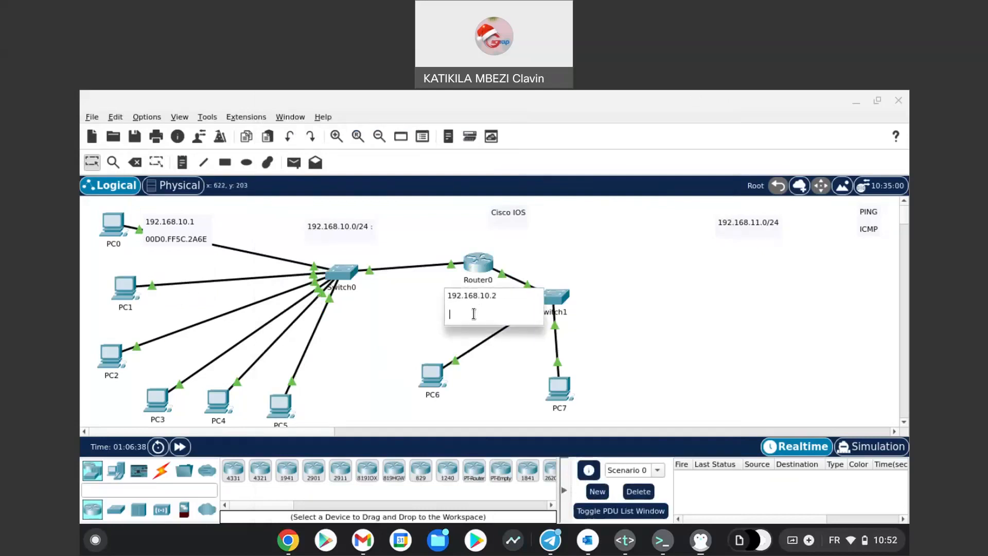
key("ctrl+v")
left_click(644, 292)
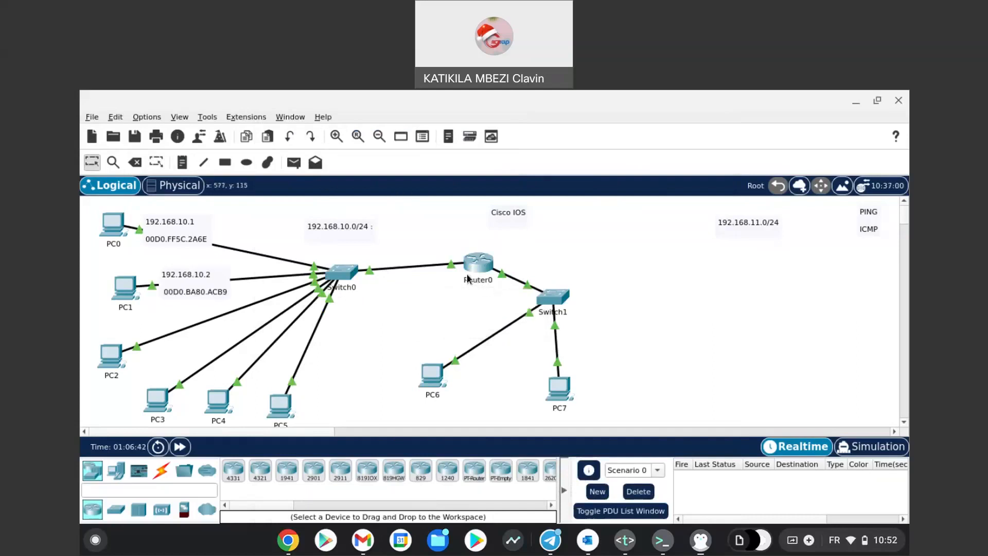
- View Router0's IOS command line interface and close the router window
mouse_move(468, 271)
left_click(472, 267)
left_click(367, 127)
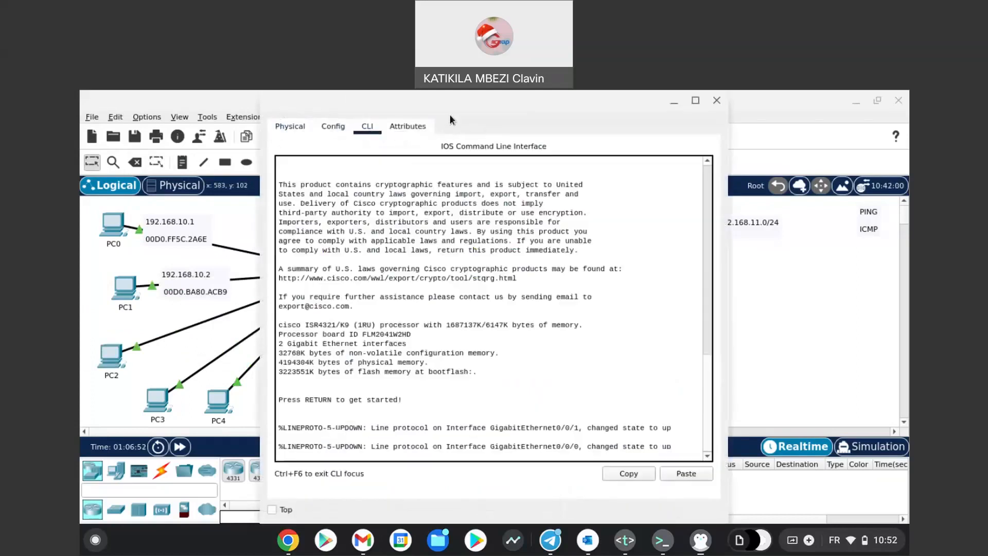
left_click(716, 101)
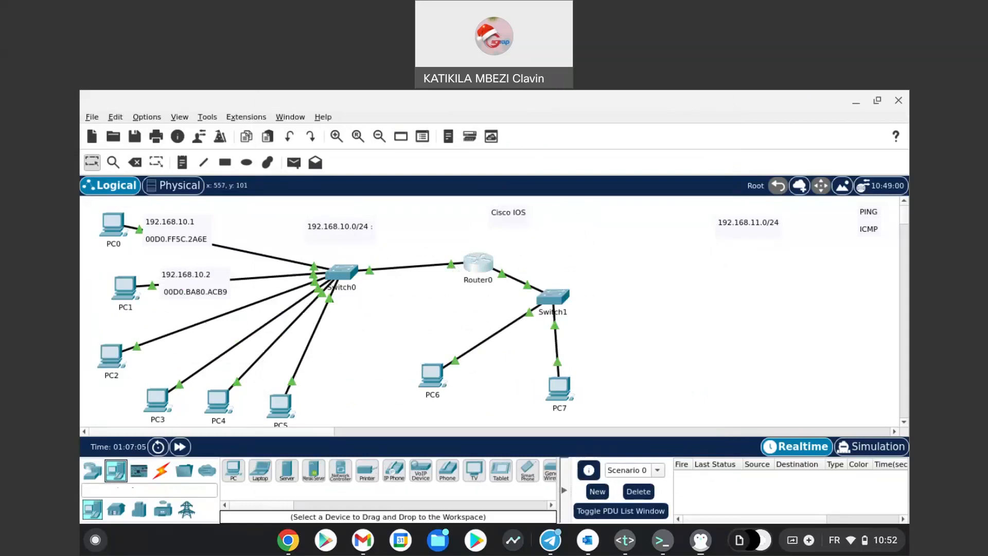
- Run ipconfig /all in PC6's command prompt
left_click(427, 378)
left_click(377, 127)
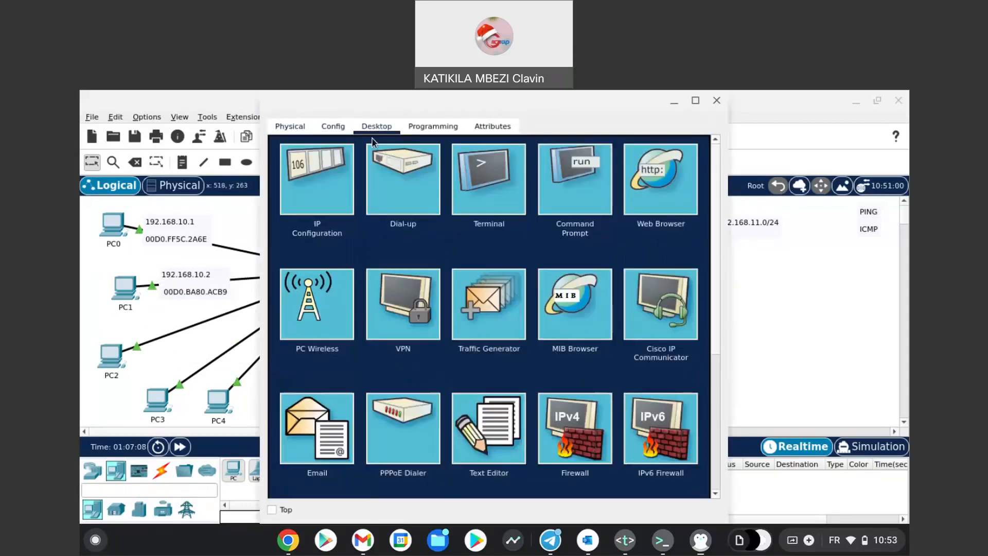
left_click(564, 197)
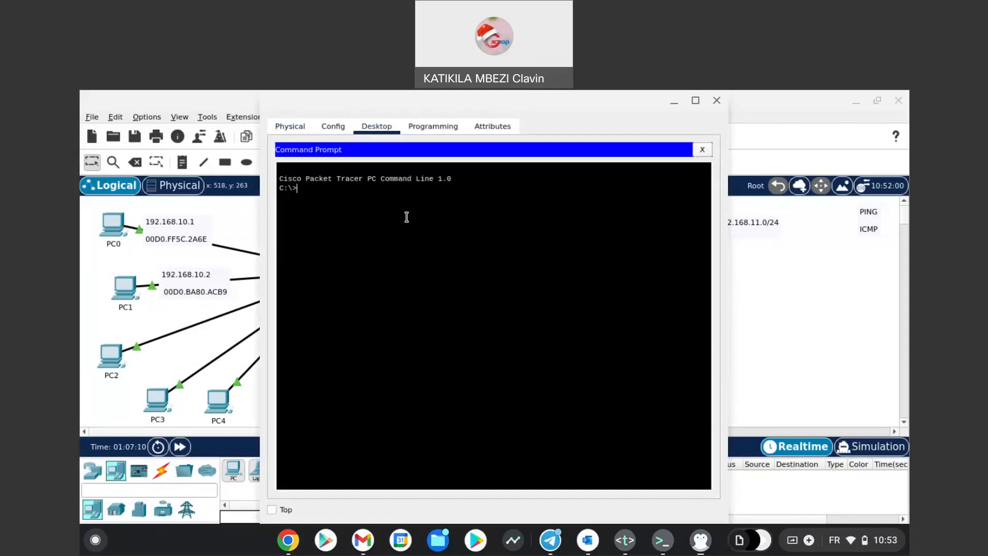
type("ipconfig /all")
key("Return")
- Copy PC6's IPv4 address and add a note reading 192.168.11.1 just above PC6
left_click_drag(497, 262, 445, 262)
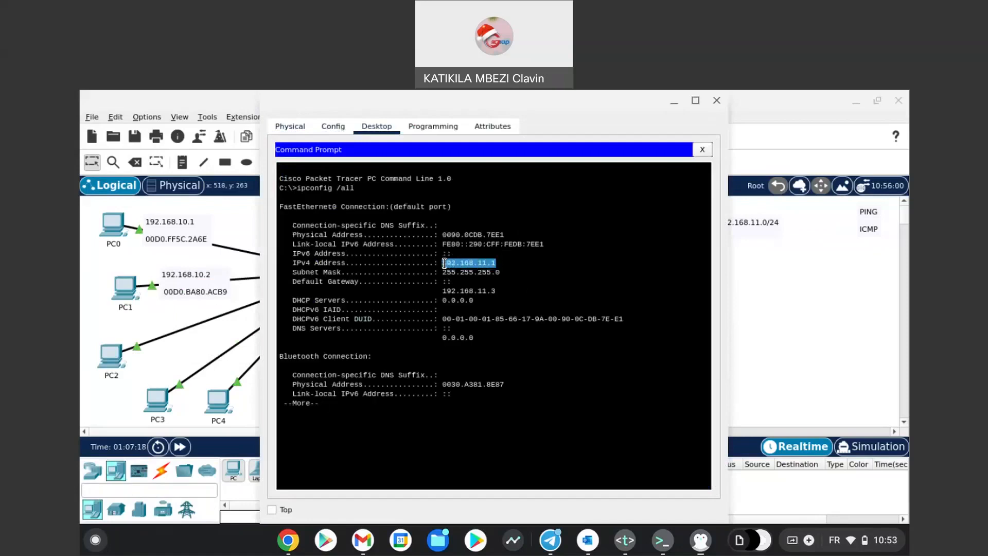
right_click(444, 263)
left_click(458, 269)
left_click(247, 198)
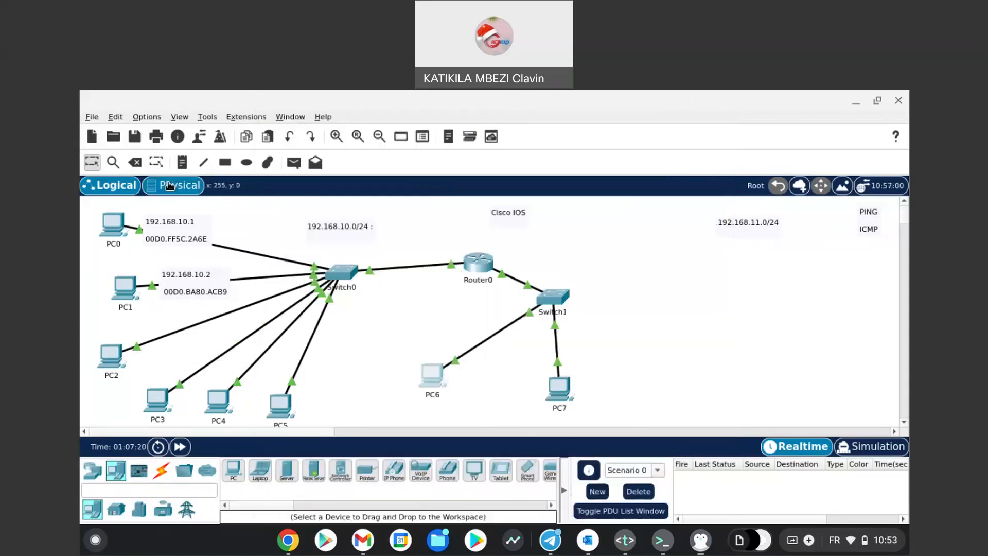
left_click(186, 164)
left_click(438, 343)
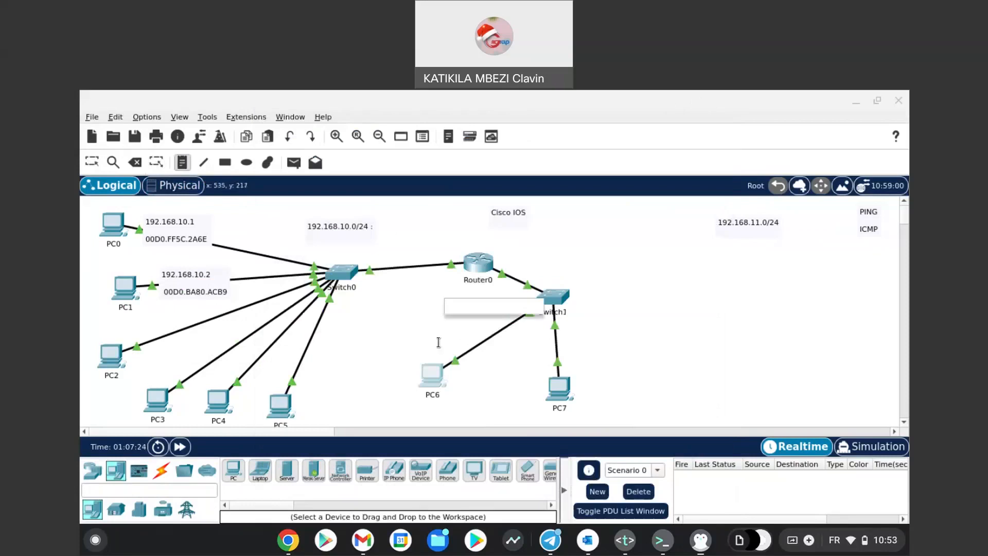
key("ctrl+v")
key("Return")
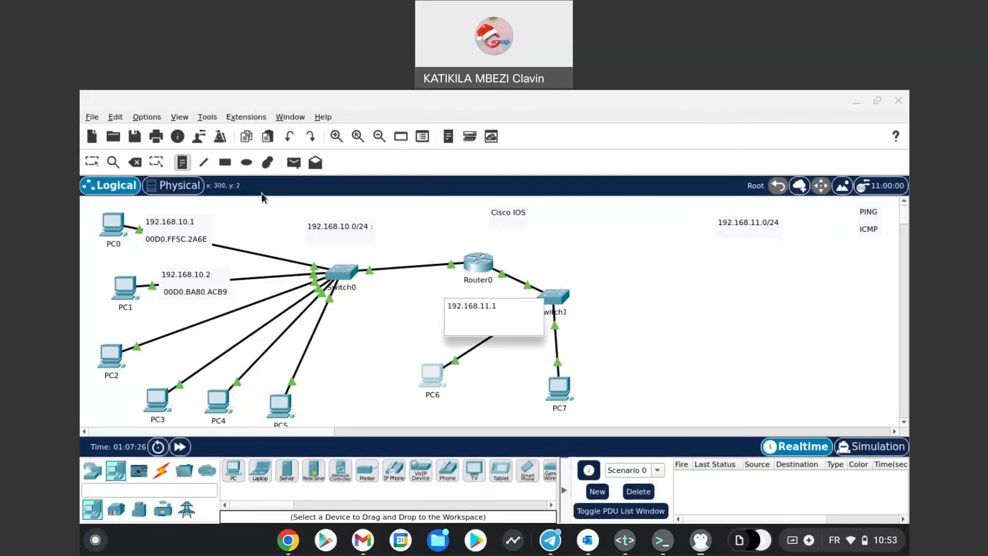
left_click(98, 163)
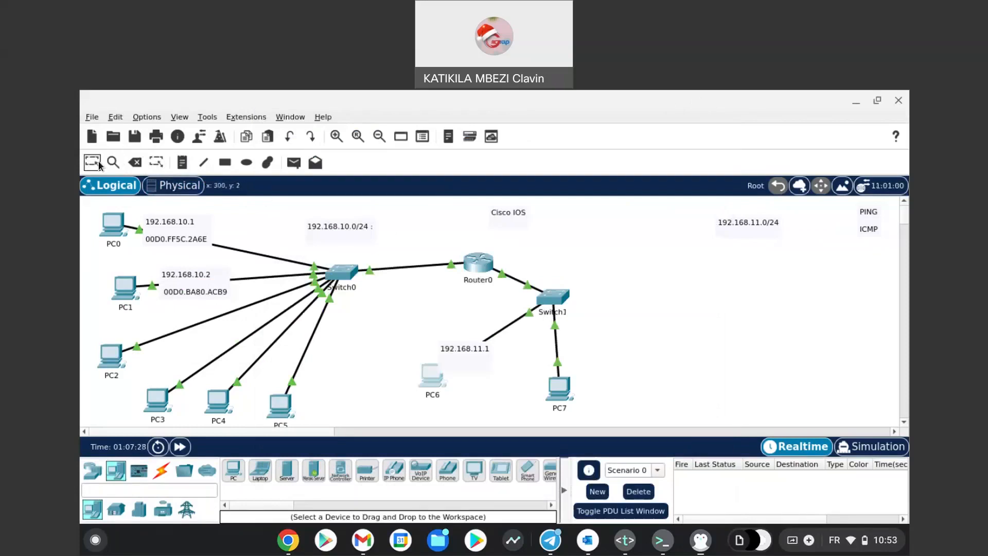
- Copy the FastEthernet0 physical address from PC6's command prompt and close the PC6 window
key("alt+Tab")
left_click_drag(506, 235, 442, 235)
right_click(442, 235)
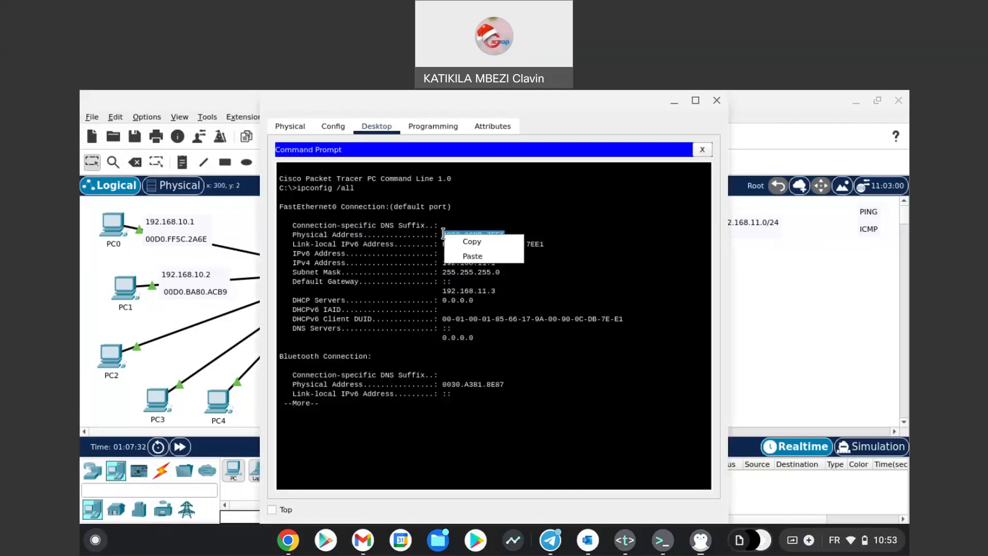
left_click(469, 243)
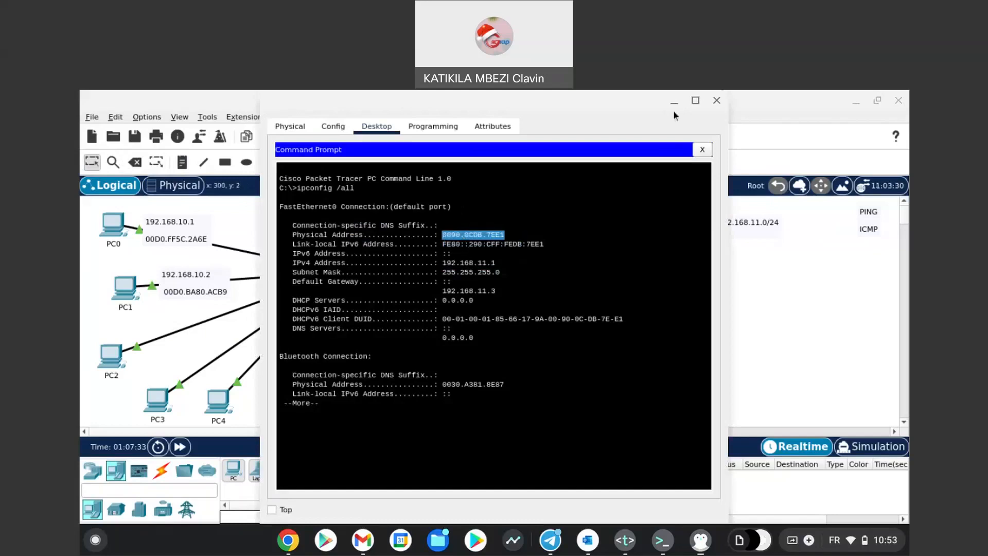
left_click(717, 100)
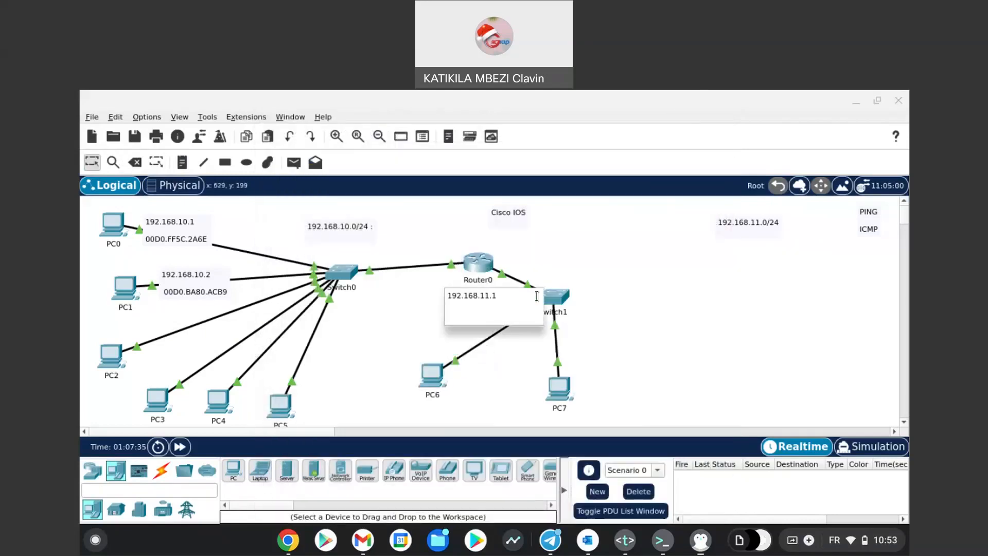
- Paste the physical address 0090.0CDB.7EE1 on the second line of PC6's note and shift the note slightly away from PC6
key("Down")
key("Return")
key("ctrl+v")
left_click(93, 163)
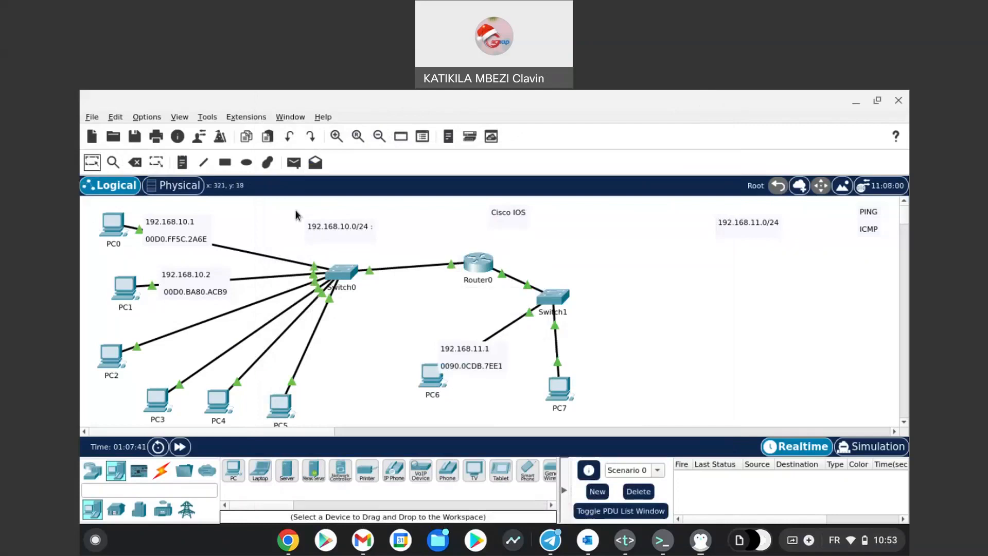
left_click_drag(490, 354, 499, 344)
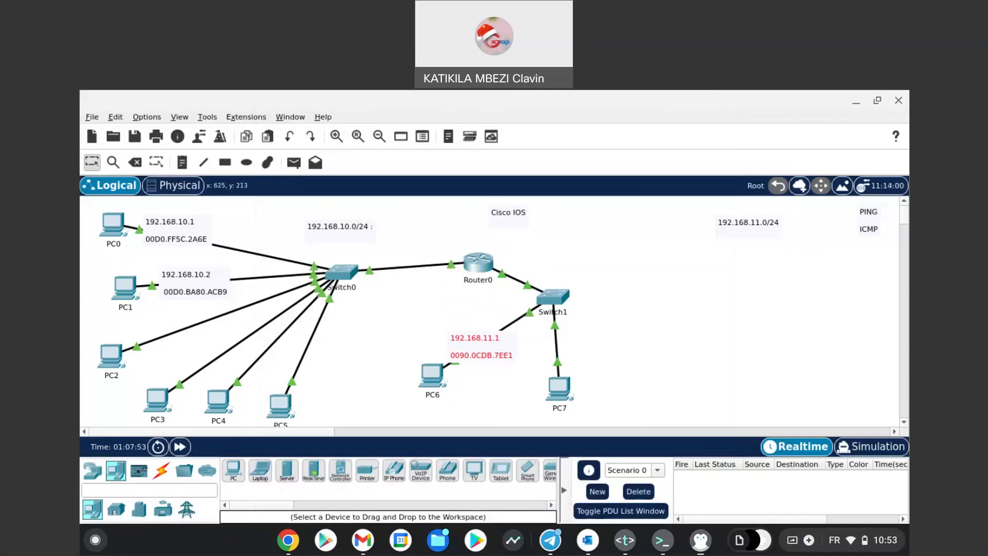
- Switch to Simulation mode and add a simple PDU from PC0 to PC1
left_click(867, 457)
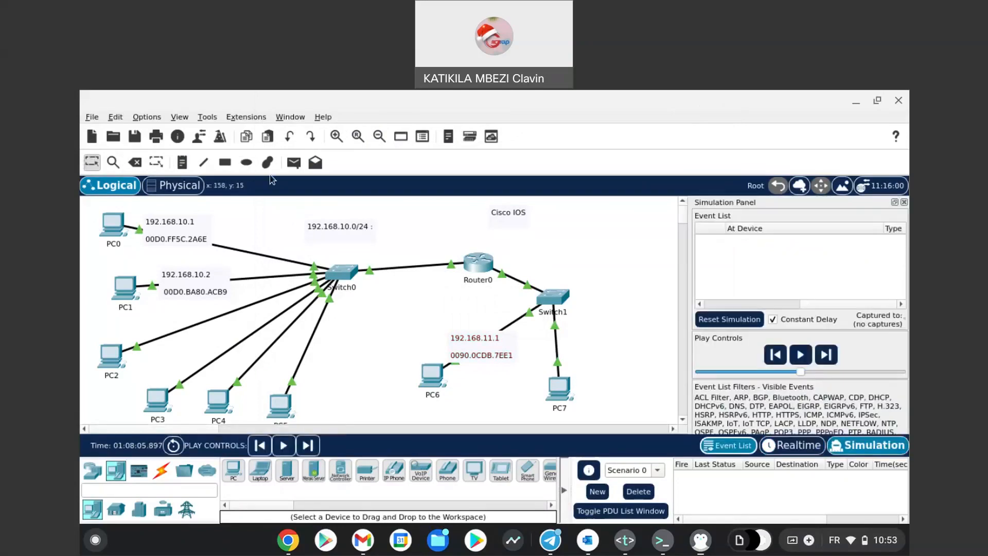
left_click(292, 168)
left_click(114, 225)
left_click(126, 294)
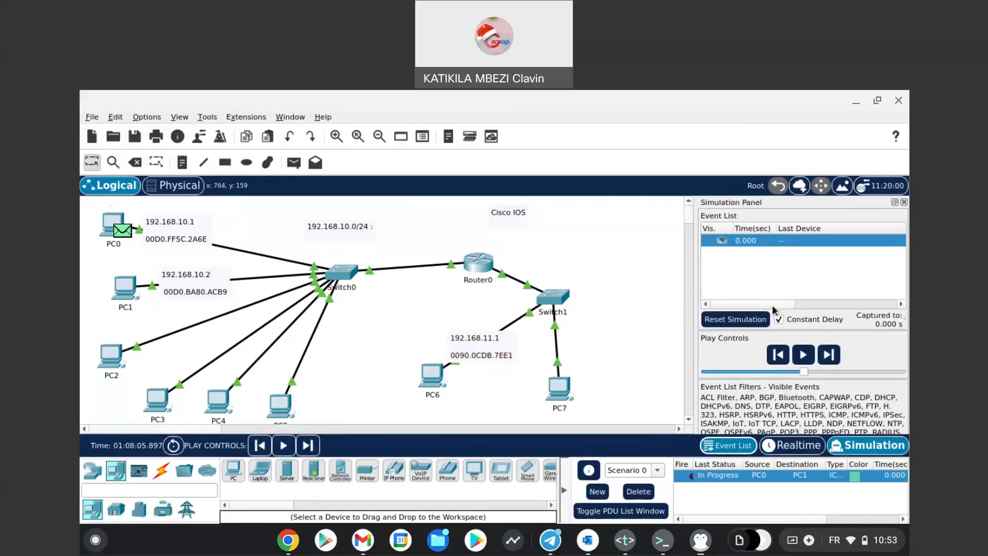
- Examine the outbound Layer 3 and Layer 2 details of the ICMP event at PC0, and close the PDU information
left_click_drag(772, 305, 898, 304)
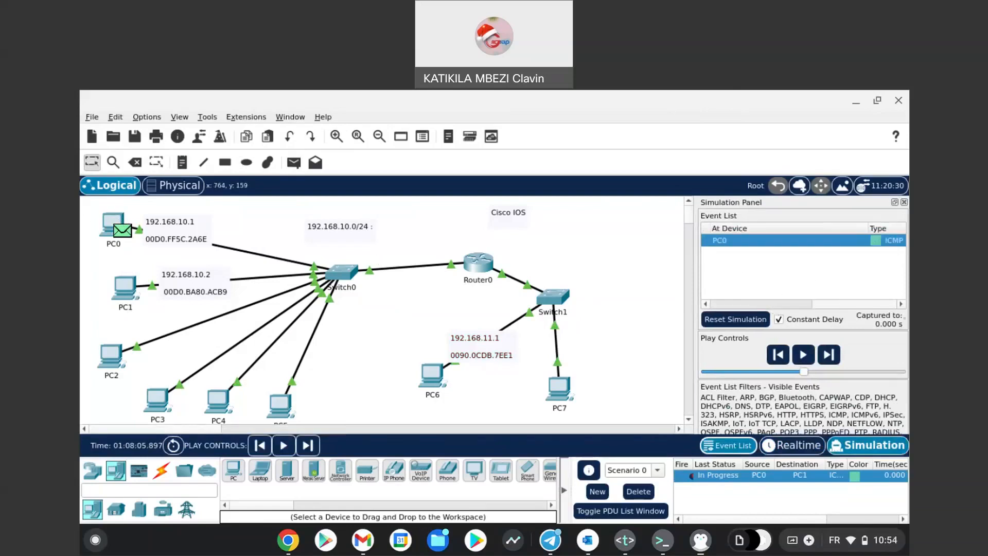
left_click(880, 243)
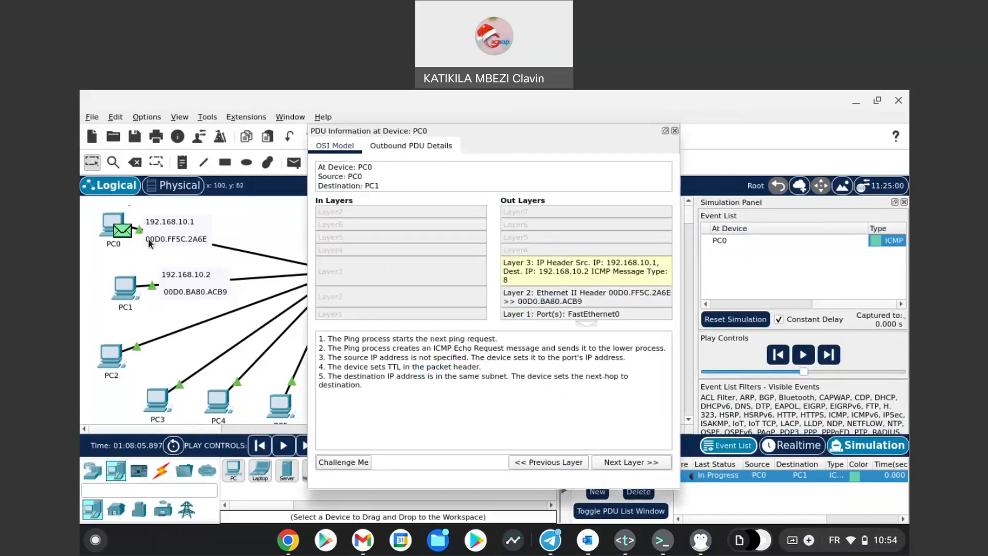
left_click(524, 304)
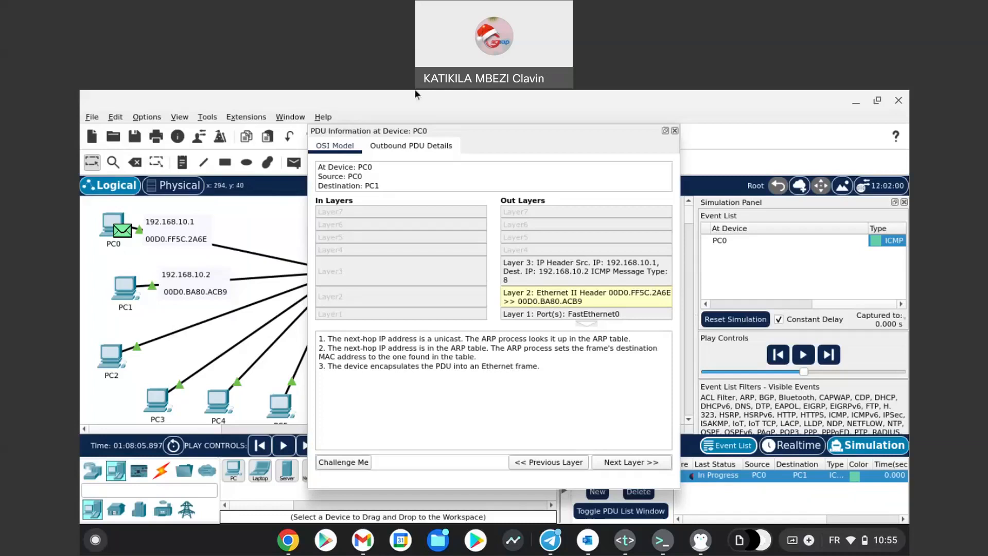
left_click(675, 130)
- Play the simulation of the simple PDU travelling between PC0 and PC1
left_click(803, 355)
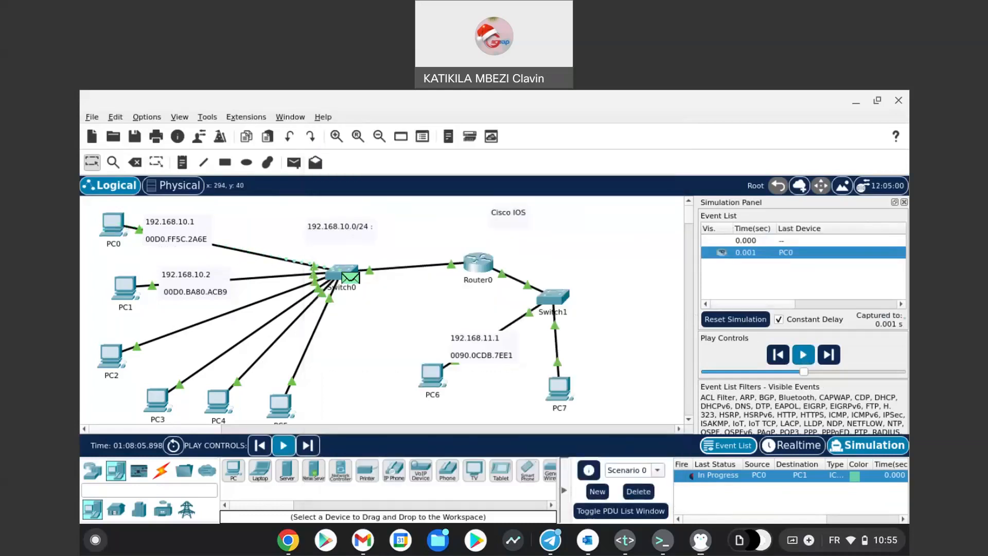
left_click(804, 355)
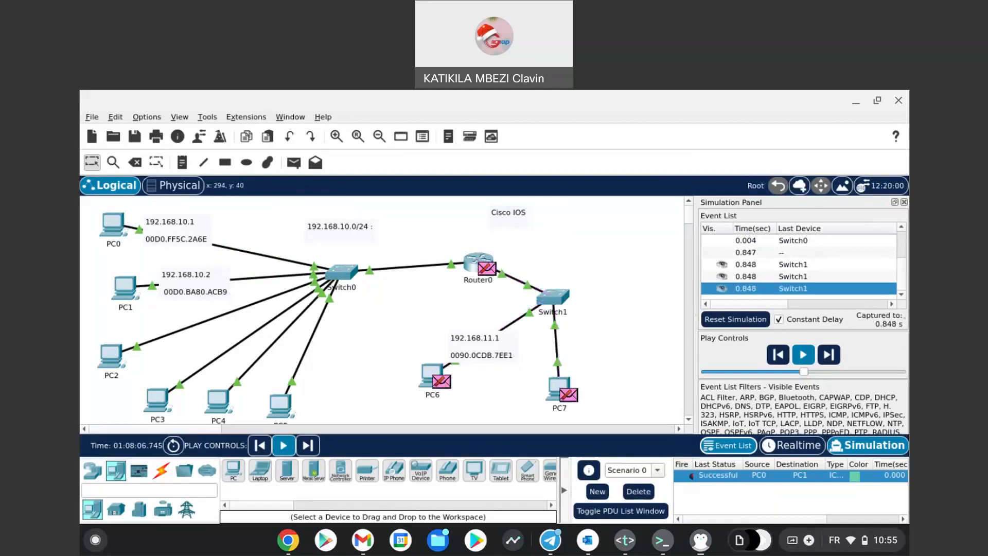
- Delete the current PDU scenario and add a simple PDU from PC0 to PC6
left_click(650, 493)
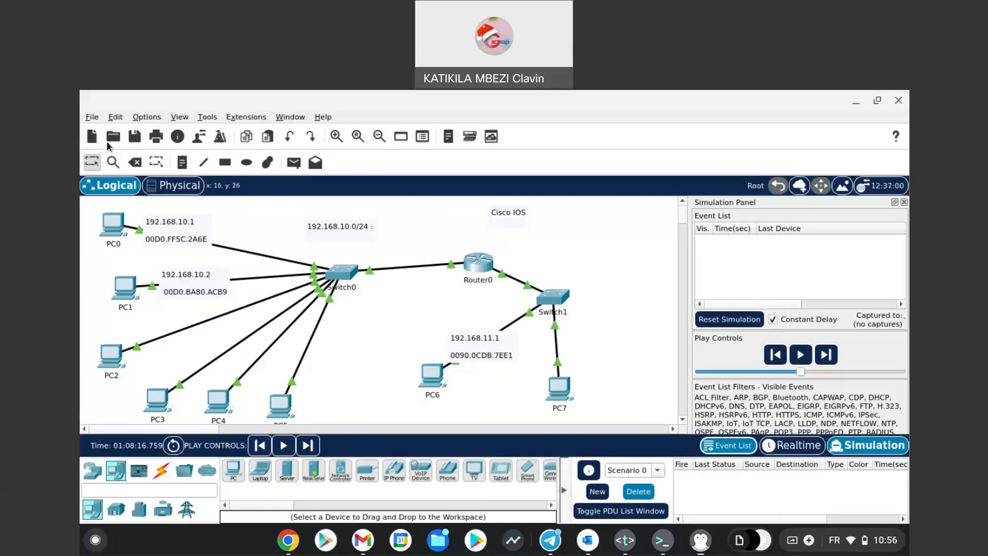
left_click(293, 162)
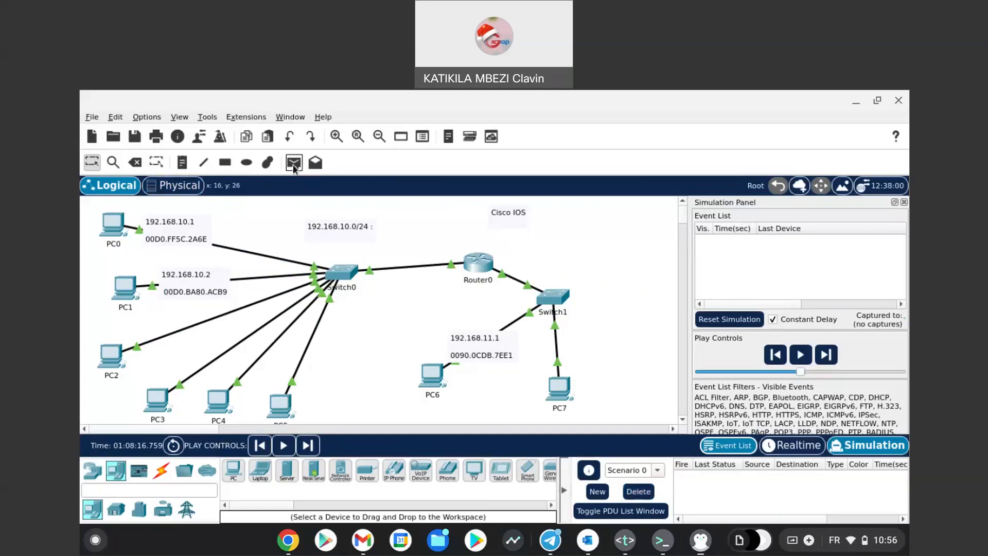
left_click(115, 223)
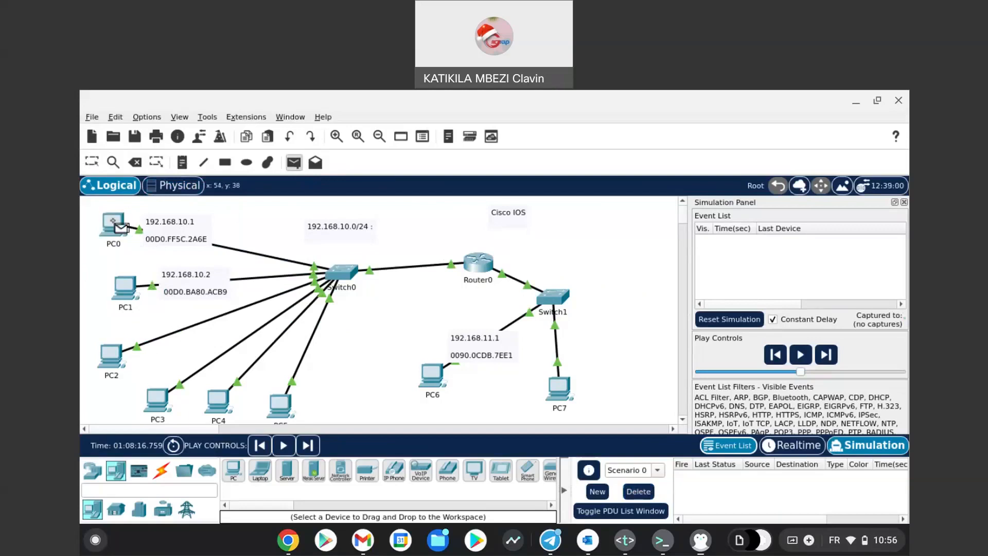
left_click(438, 385)
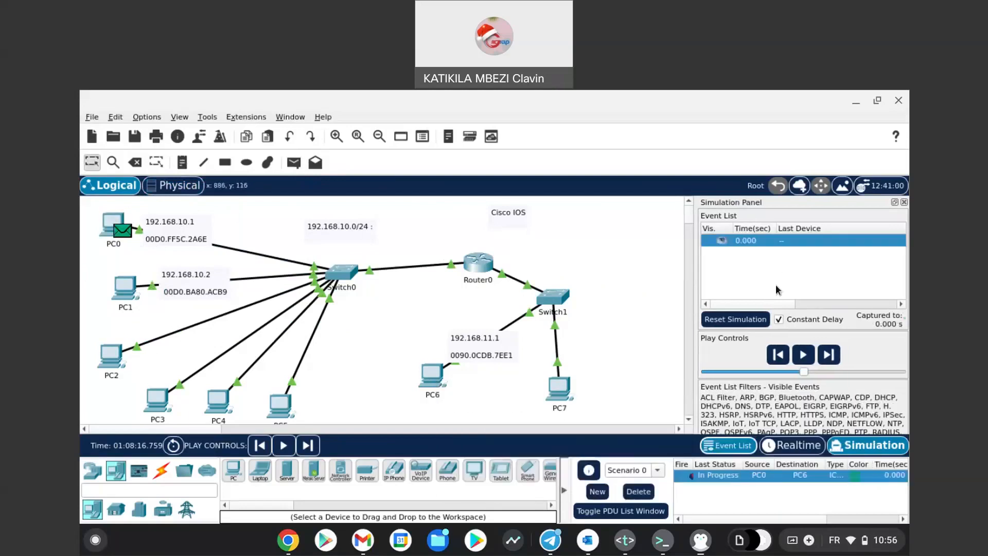
- Examine the outbound Layer 3 and Layer 2 details of the PC0-to-PC6 ICMP event at PC0, and close the PDU information
left_click_drag(748, 307, 849, 306)
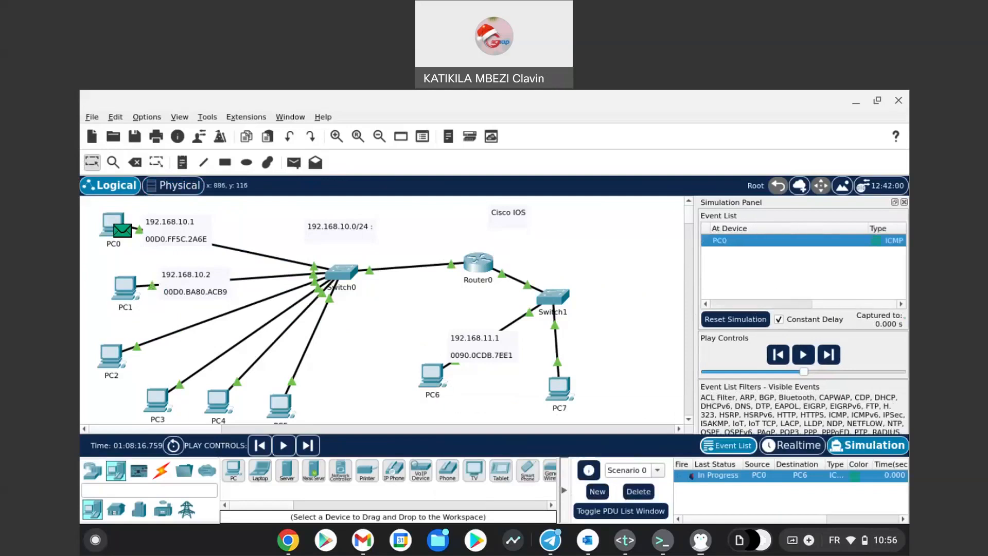
left_click(880, 244)
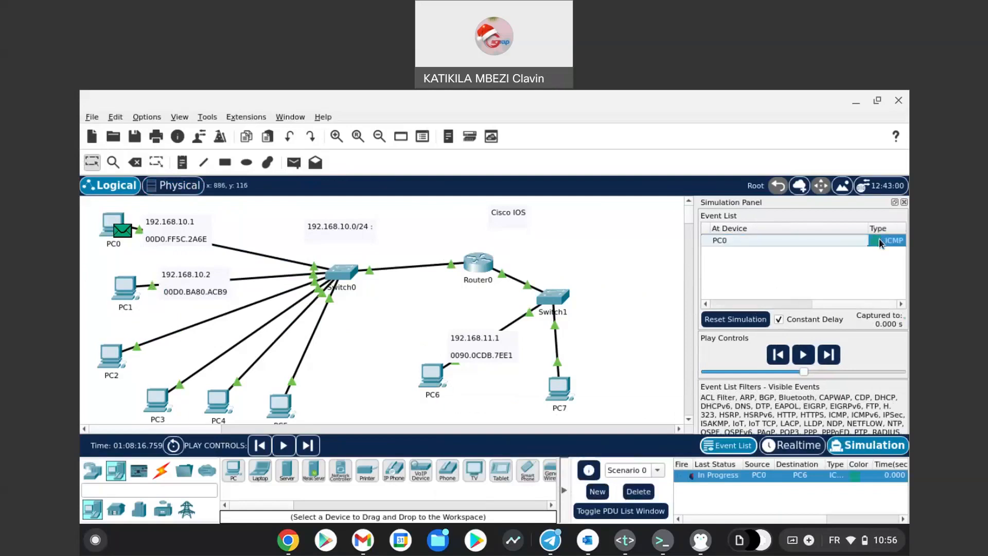
left_click(881, 242)
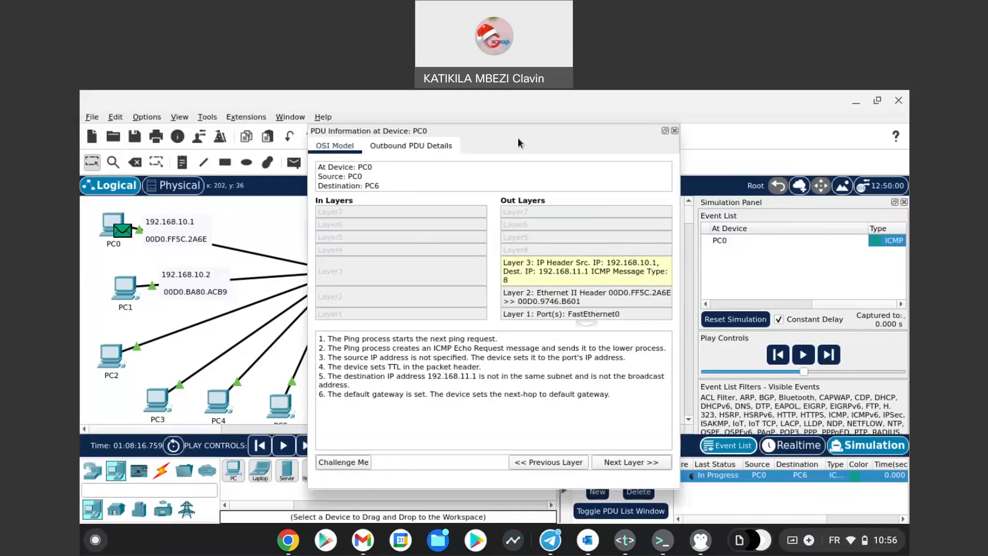
left_click_drag(510, 133, 714, 109)
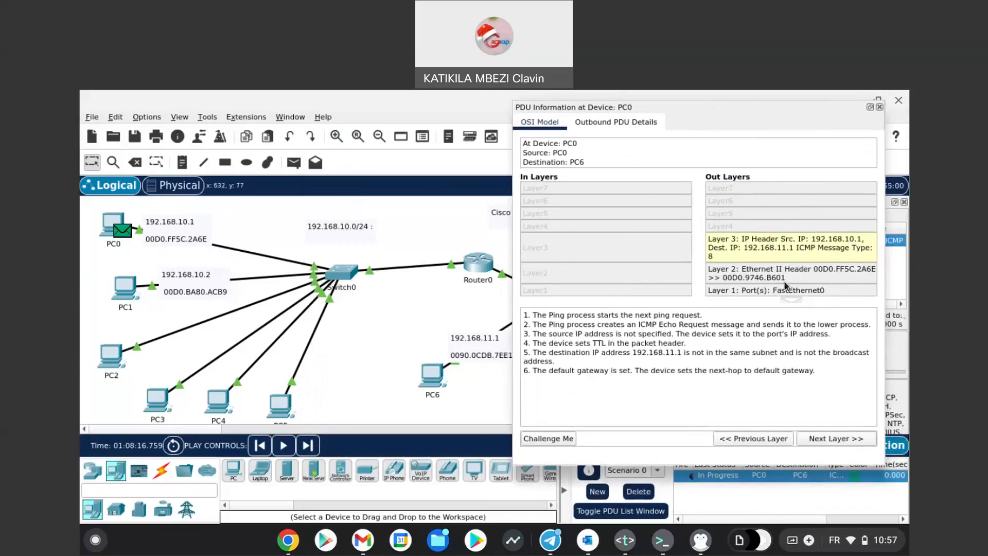
left_click_drag(719, 113, 779, 105)
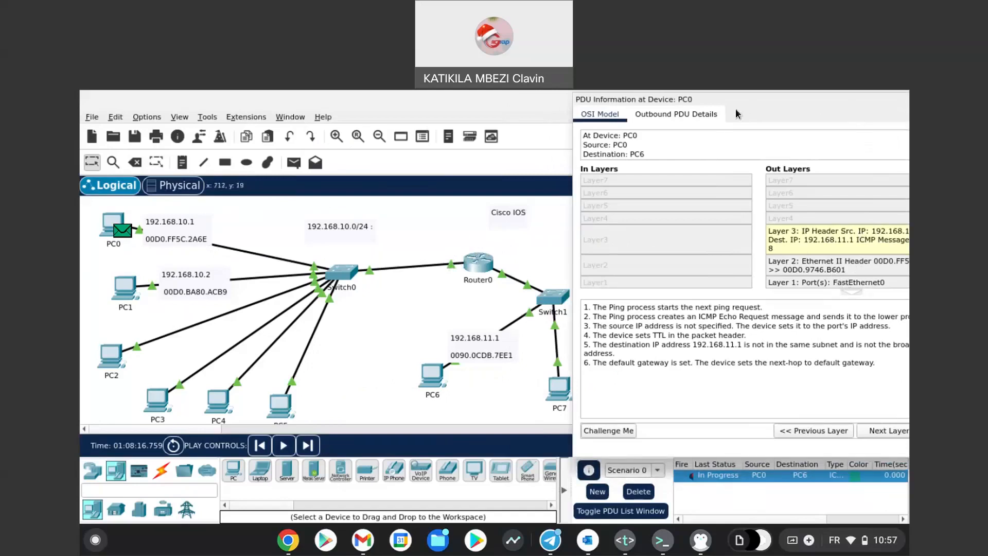
left_click_drag(741, 106, 636, 116)
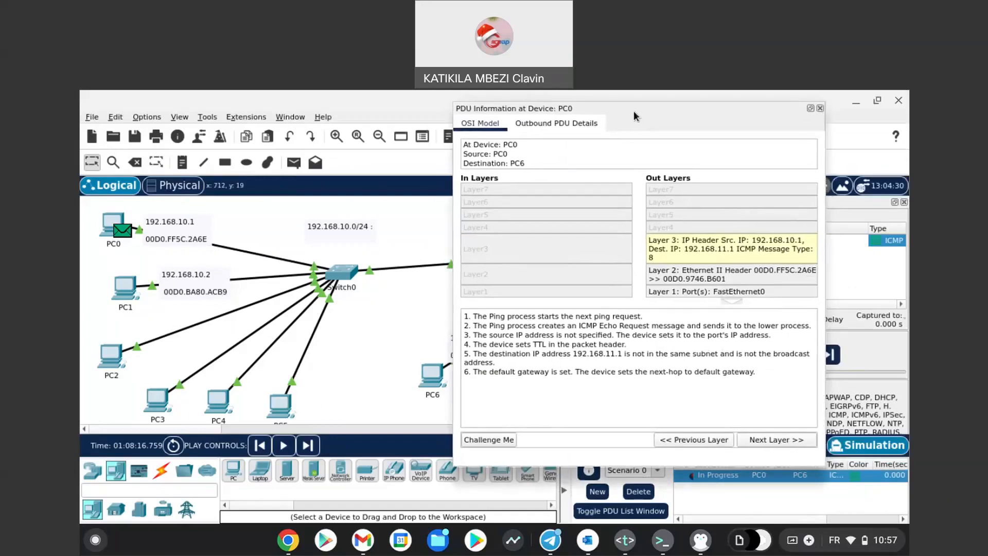
left_click(820, 108)
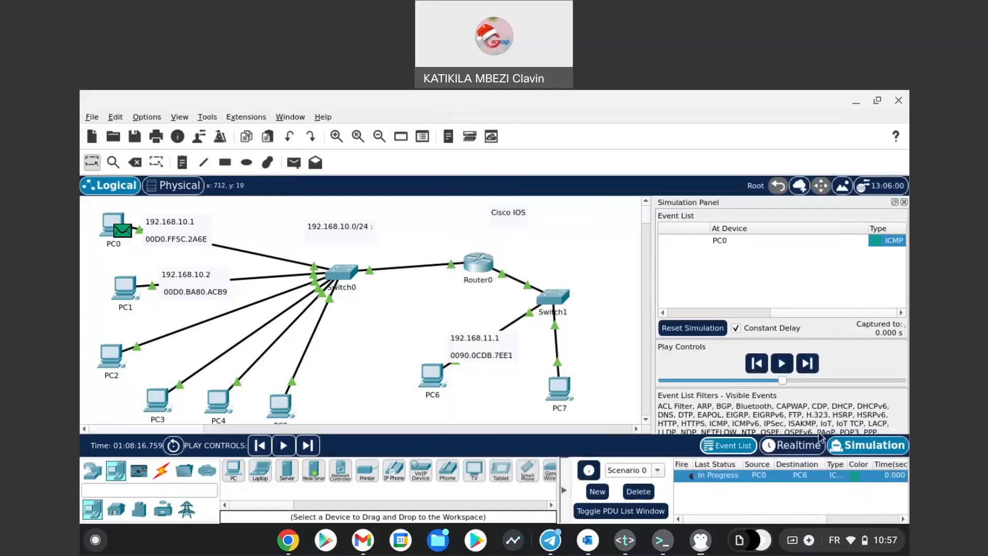
- Return to Realtime mode and close PC1's open Command Prompt window
left_click(799, 445)
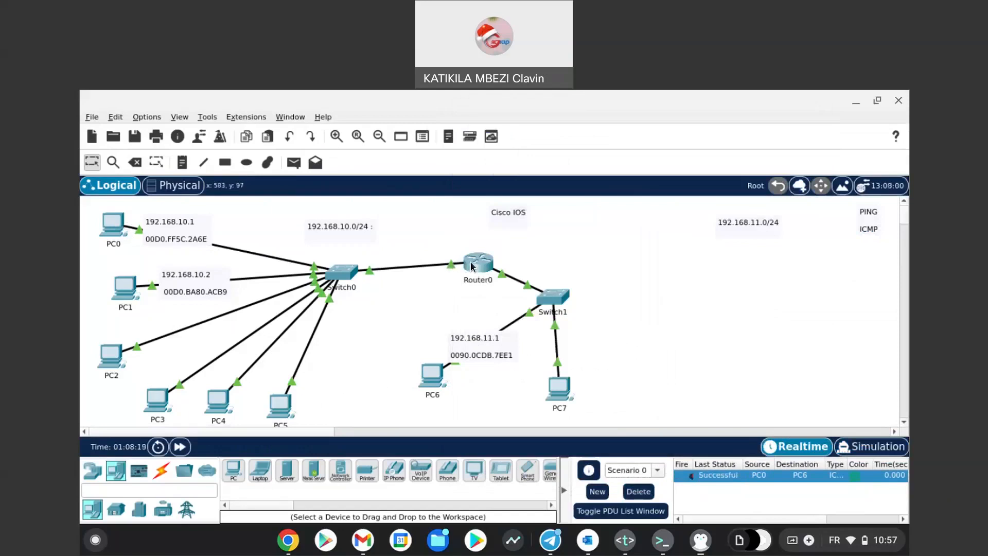
mouse_move(471, 266)
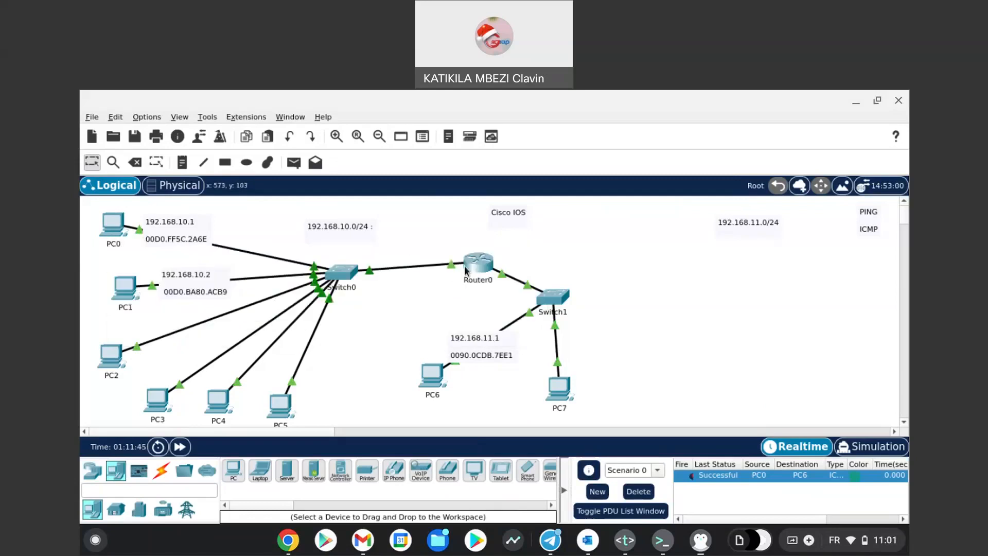
mouse_move(467, 272)
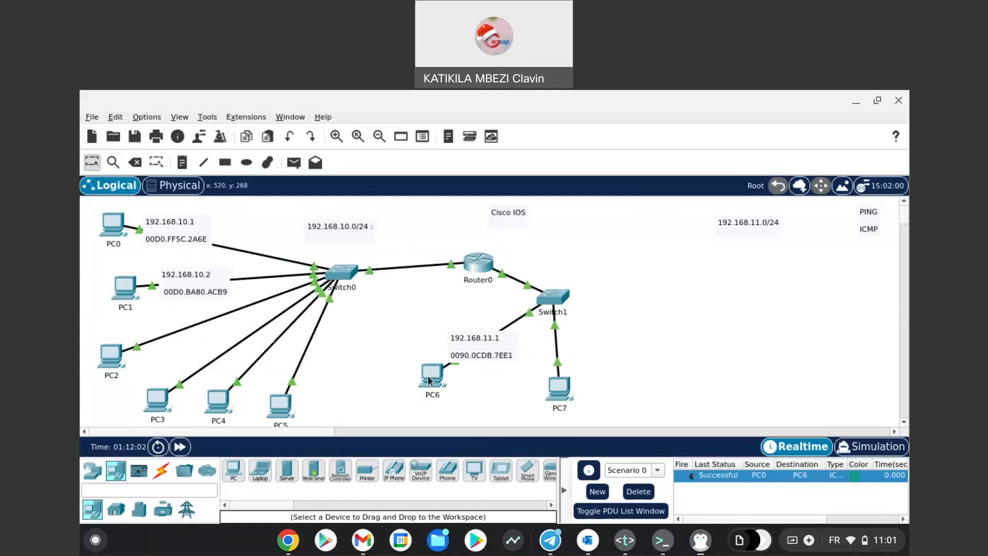
mouse_move(429, 381)
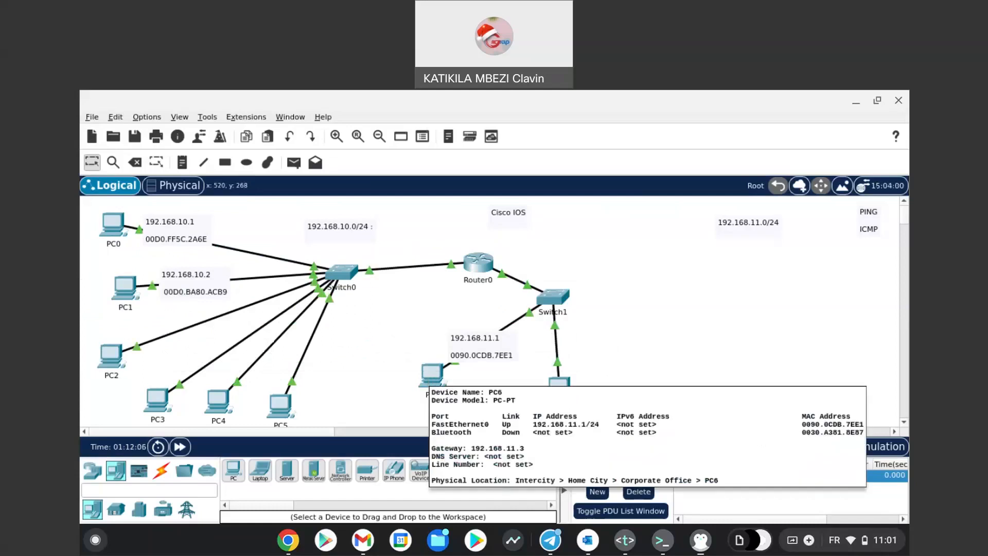
key("alt+Tab")
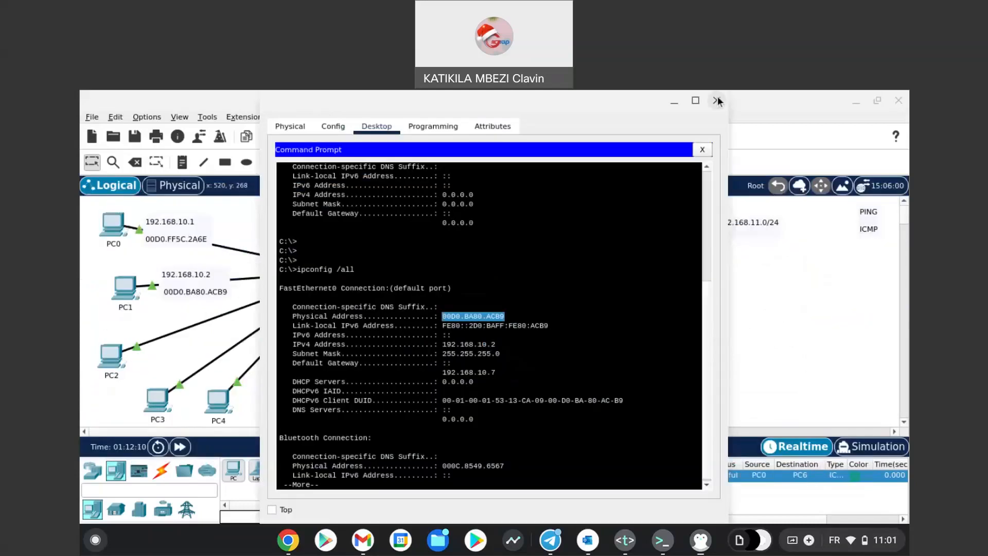
left_click(717, 100)
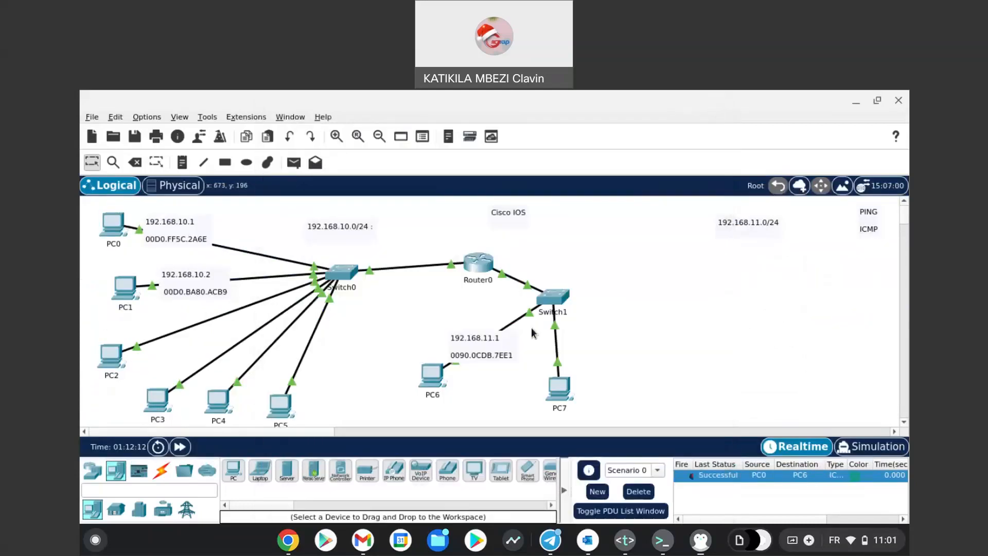
key("alt+Tab")
key("alt+Tab")
key("alt+Tab")
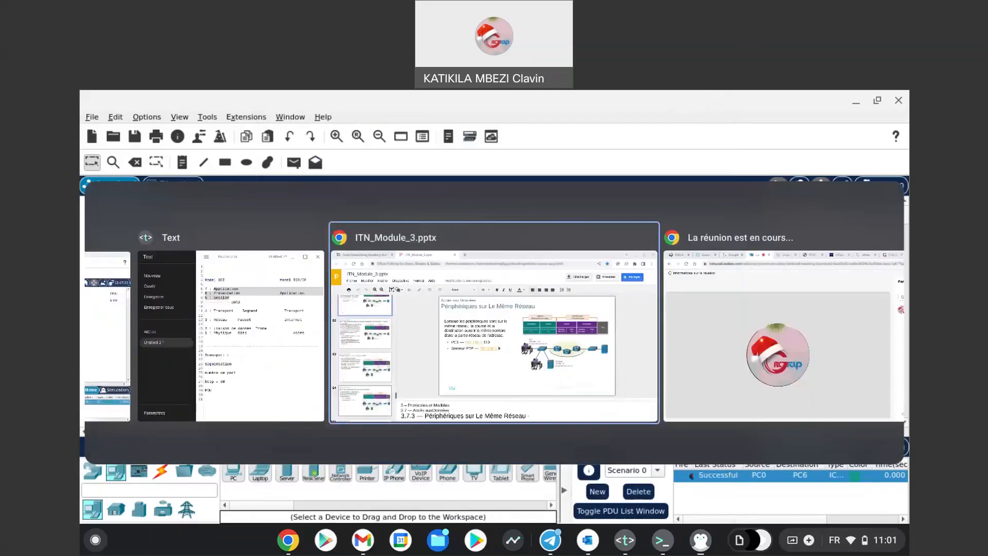
scroll(659, 361, "down", 1)
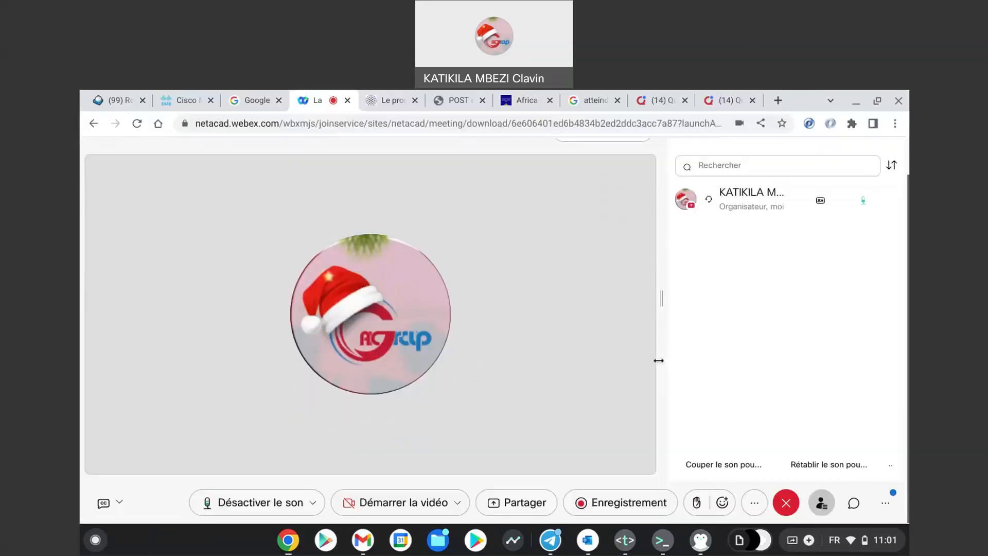
left_click(886, 510)
left_click(886, 510)
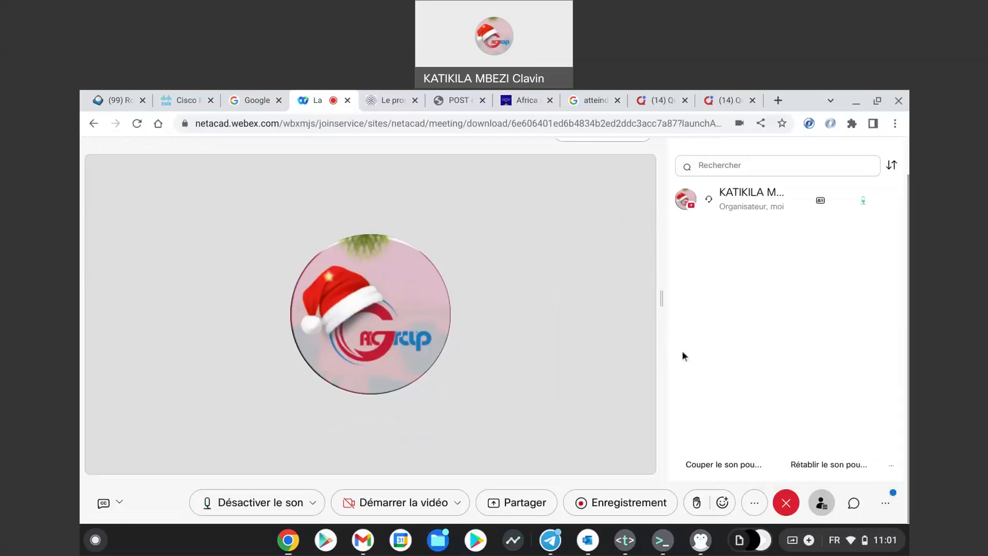
key("alt+Tab")
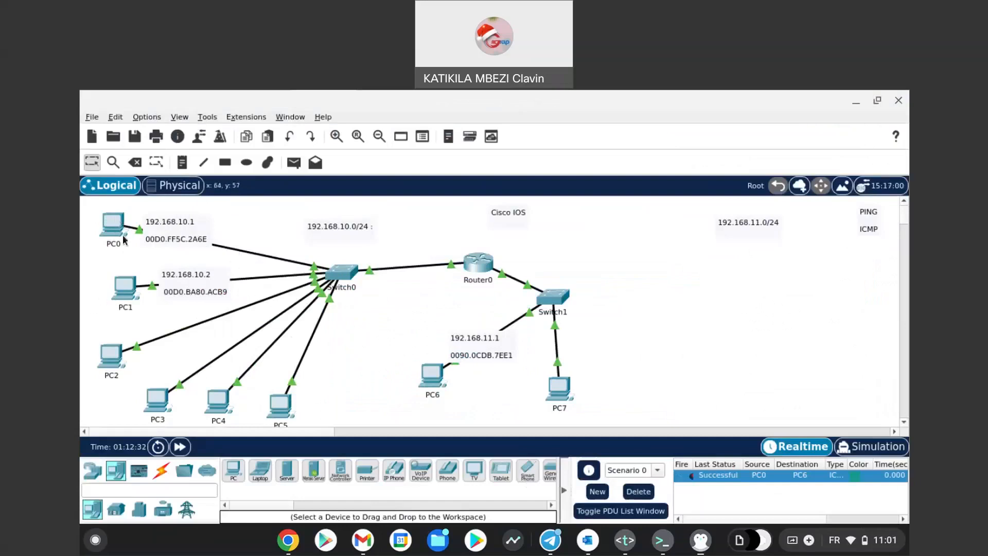
mouse_move(120, 239)
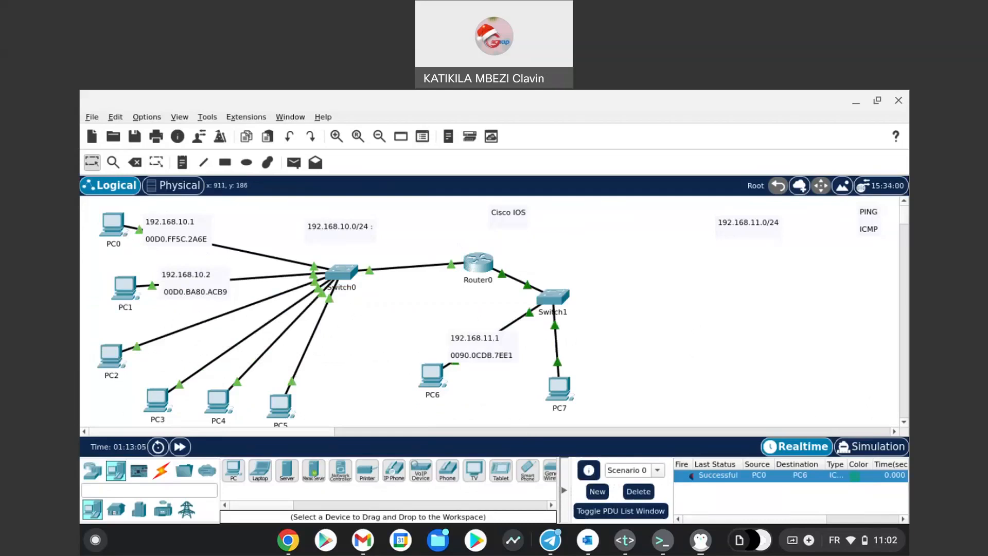
- Switch to the Webex meeting in Chrome and open its recording controls
key("alt+Tab")
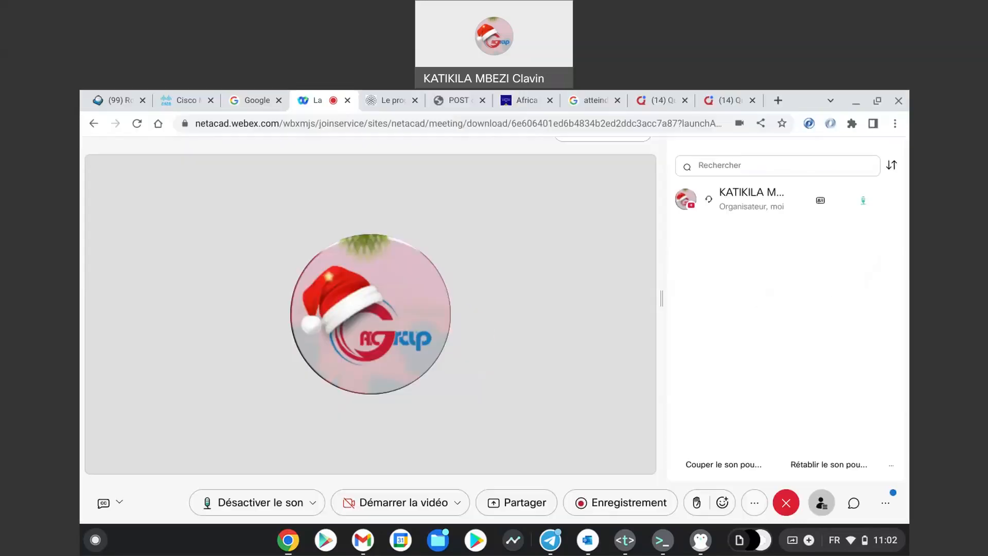
left_click(588, 502)
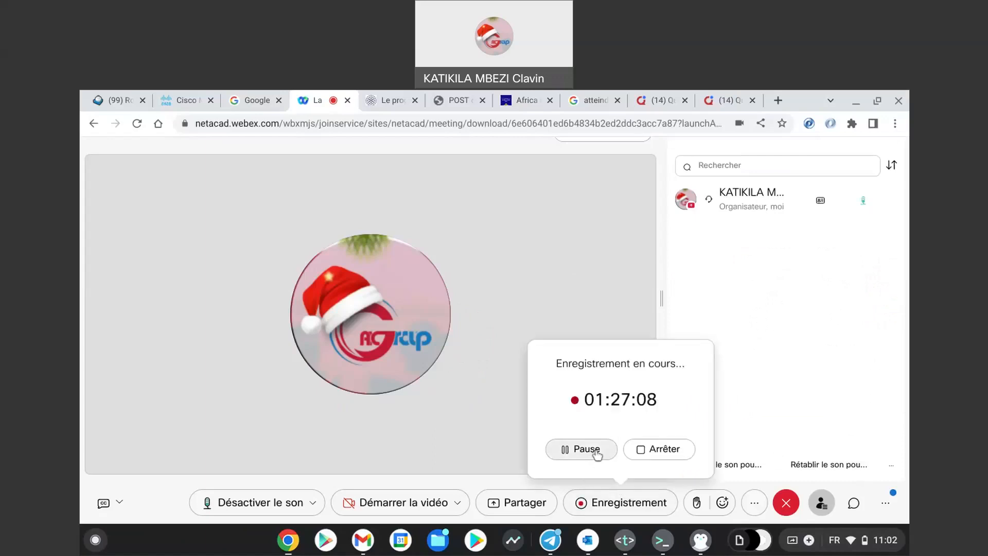